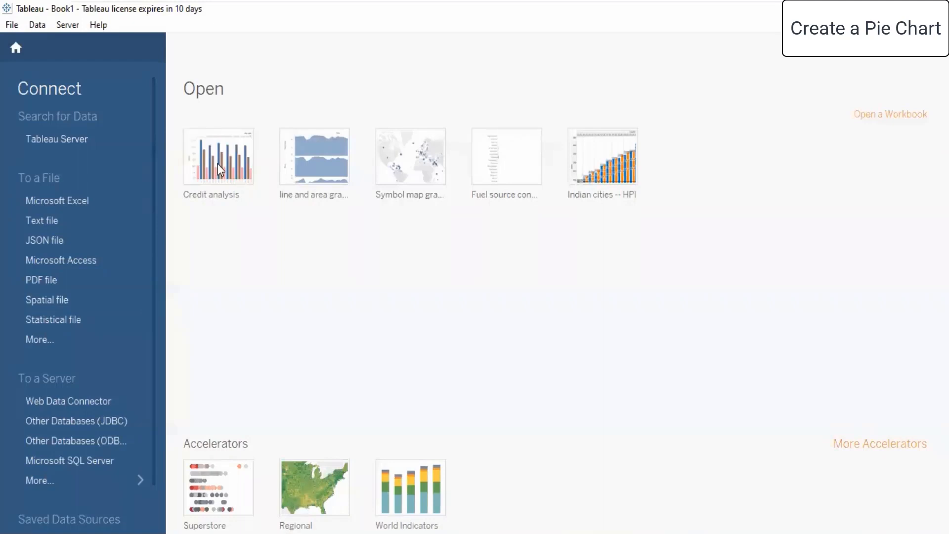
Step: Open the Credit analysis workbook and go to its Pie-chart worksheet
{"action": "mouse_move", "coordinate": [217, 164]}
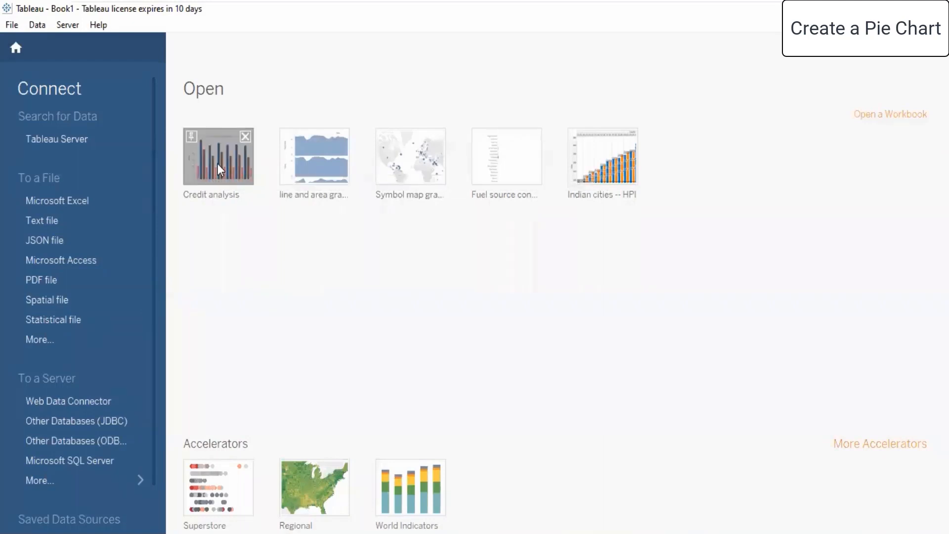
{"action": "left_click", "coordinate": [217, 164]}
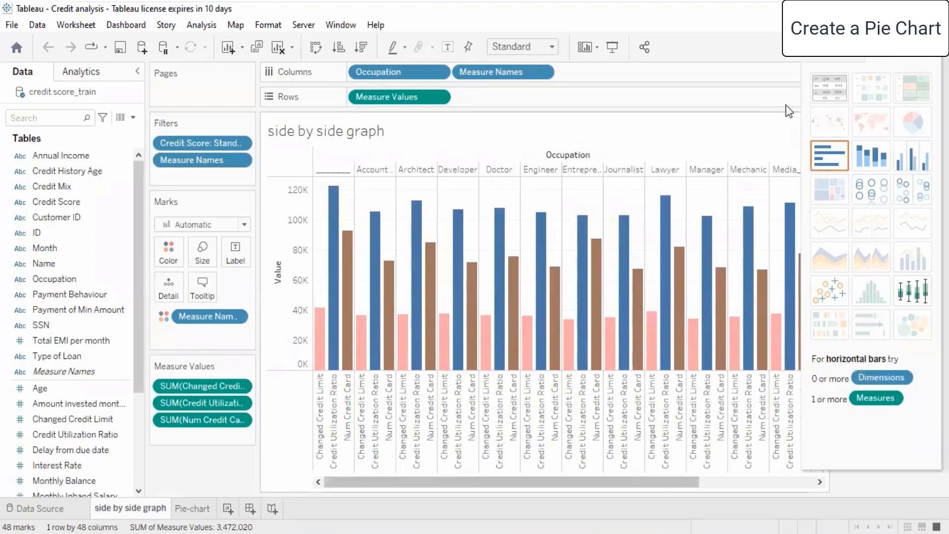
{"action": "left_click", "coordinate": [193, 508]}
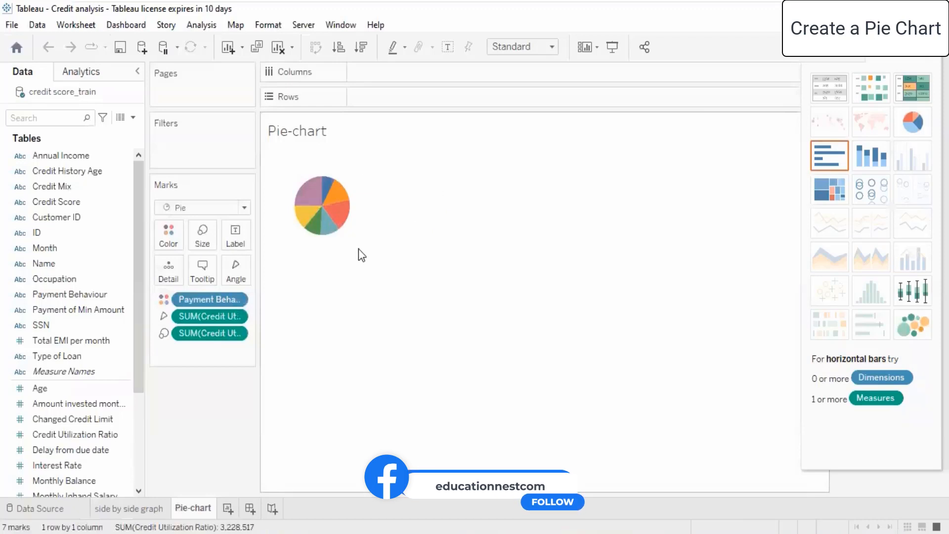
{"action": "left_click_drag", "start_coordinate": [285, 156], "coordinate": [343, 232]}
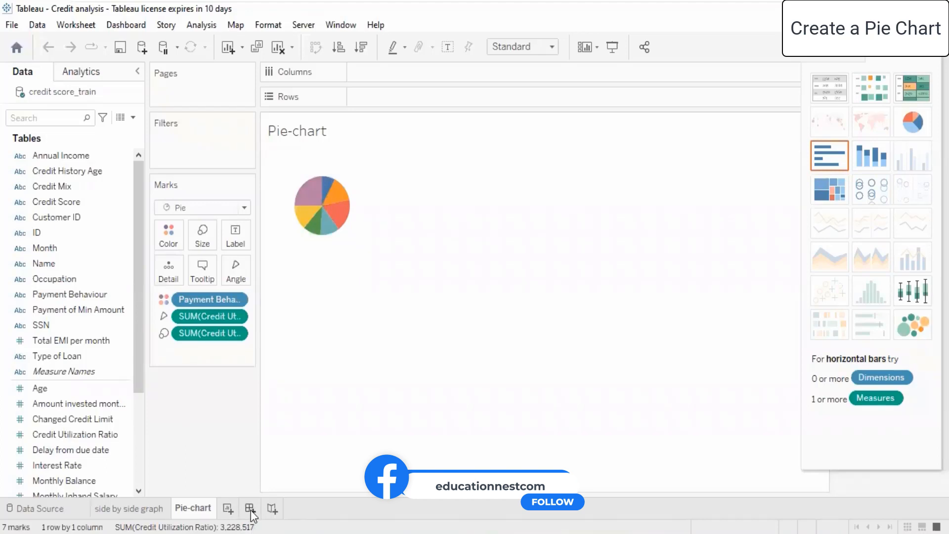
Step: Create a new dashboard and place the Pie-chart sheet on it
{"action": "left_click", "coordinate": [126, 26]}
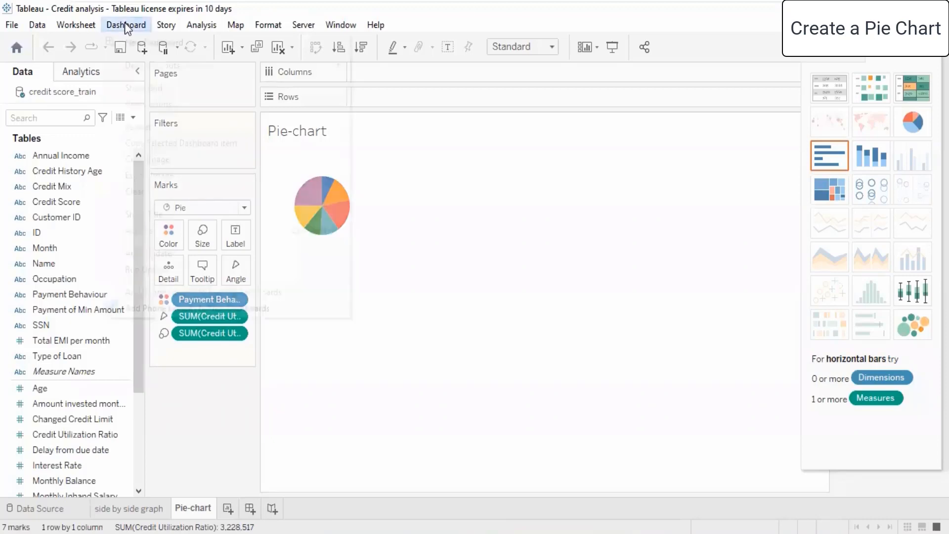
{"action": "left_click", "coordinate": [160, 43]}
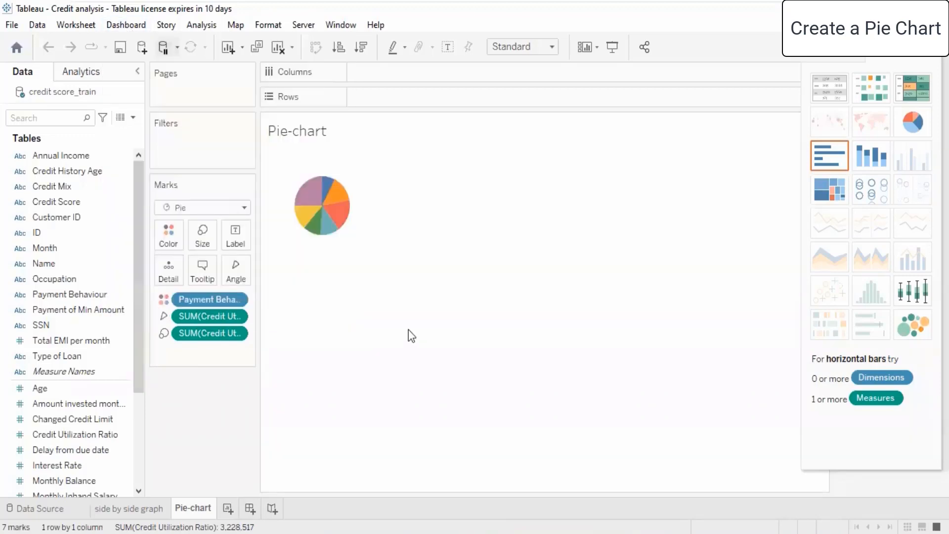
{"action": "left_click_drag", "start_coordinate": [46, 258], "coordinate": [475, 230]}
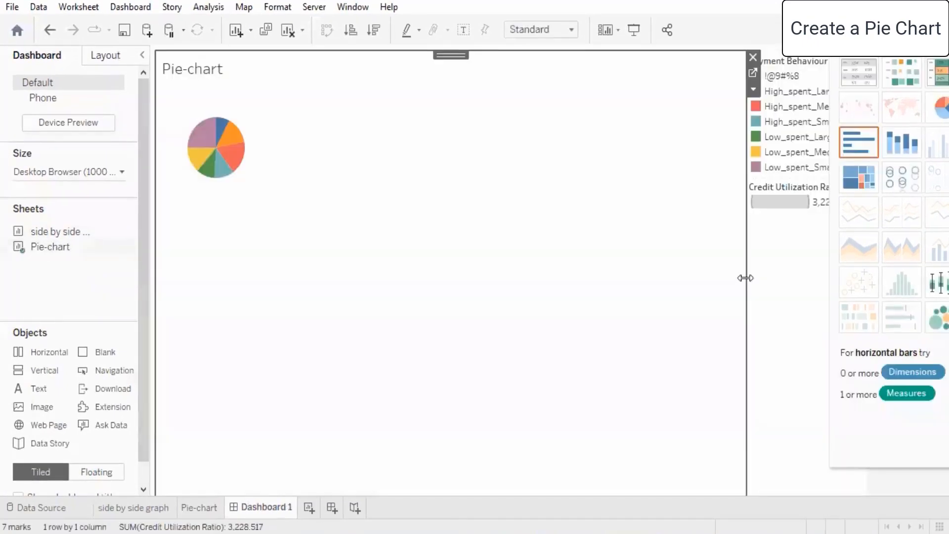
Step: Narrow the pie chart area so the legends get more width, and close the chart suggestions panel
{"action": "left_click_drag", "start_coordinate": [745, 278], "coordinate": [294, 244]}
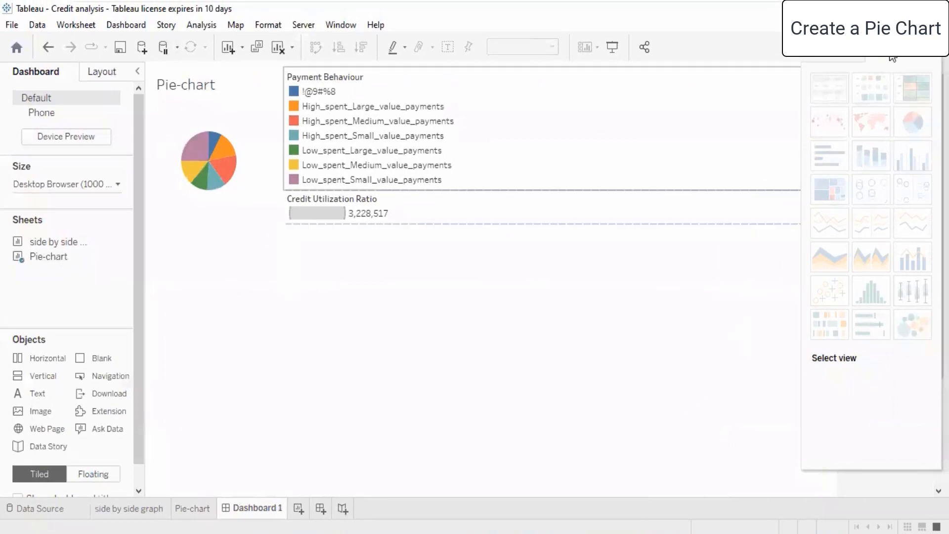
{"action": "left_click", "coordinate": [611, 73]}
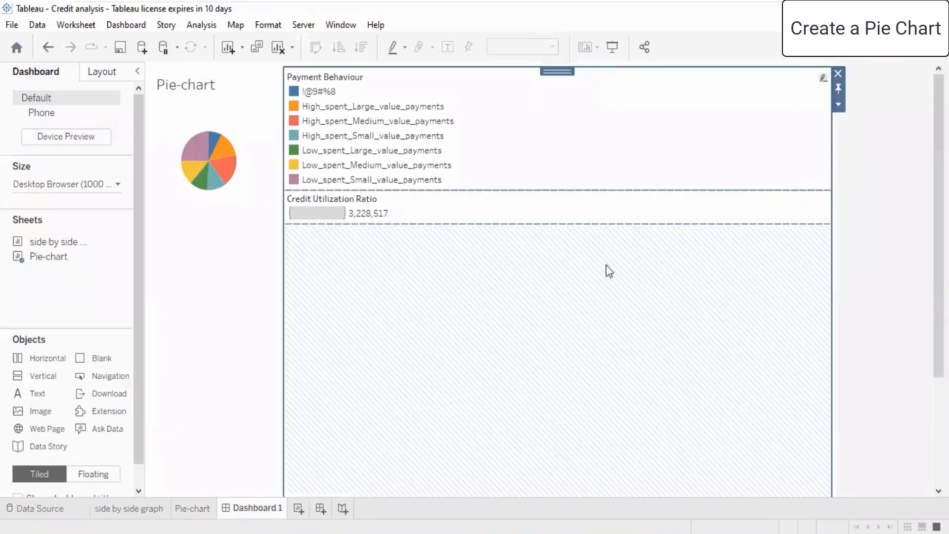
{"action": "scroll", "coordinate": [684, 413], "scroll_direction": "down", "scroll_amount": 3}
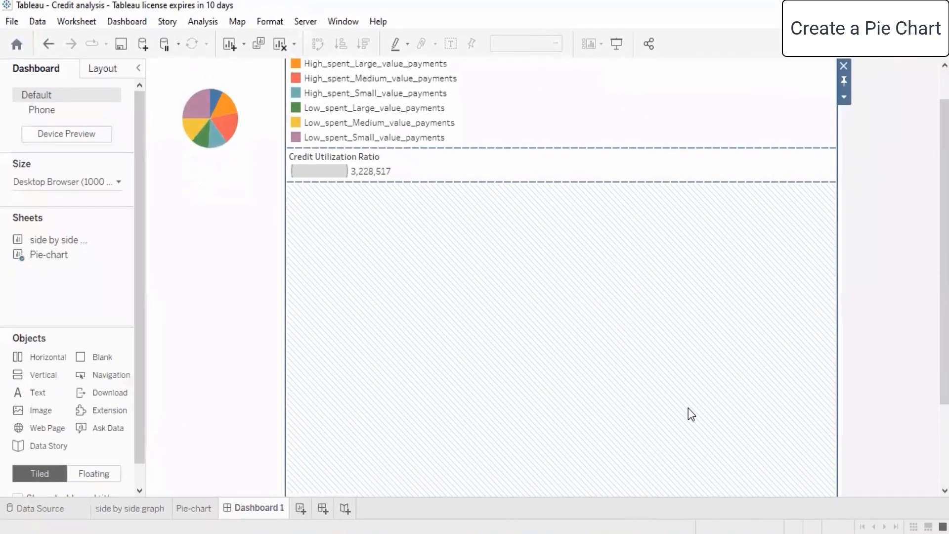
{"action": "scroll", "coordinate": [689, 414], "scroll_direction": "up", "scroll_amount": 3}
Step: Exclude the !@9#%8 category from the pie chart through the Payment Behaviour legend
{"action": "left_click", "coordinate": [354, 86]}
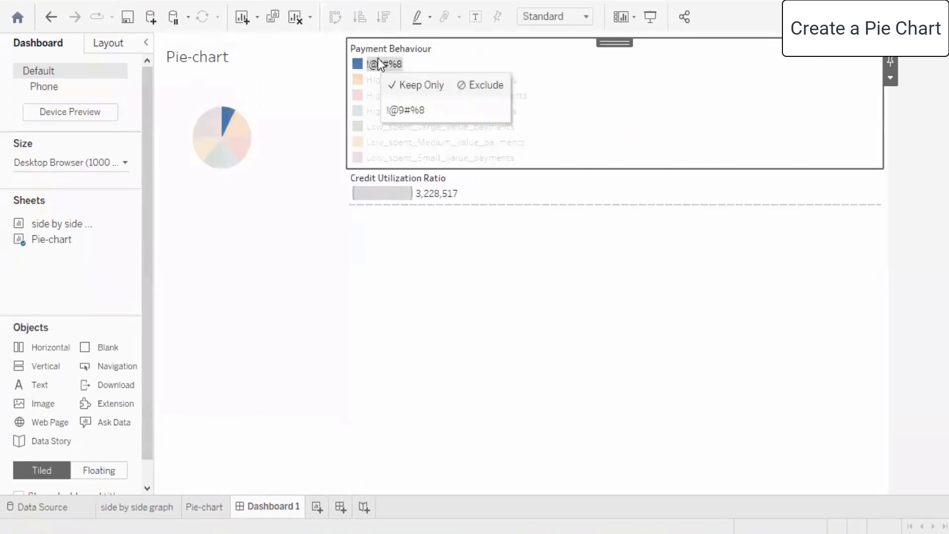
{"action": "left_click", "coordinate": [472, 84]}
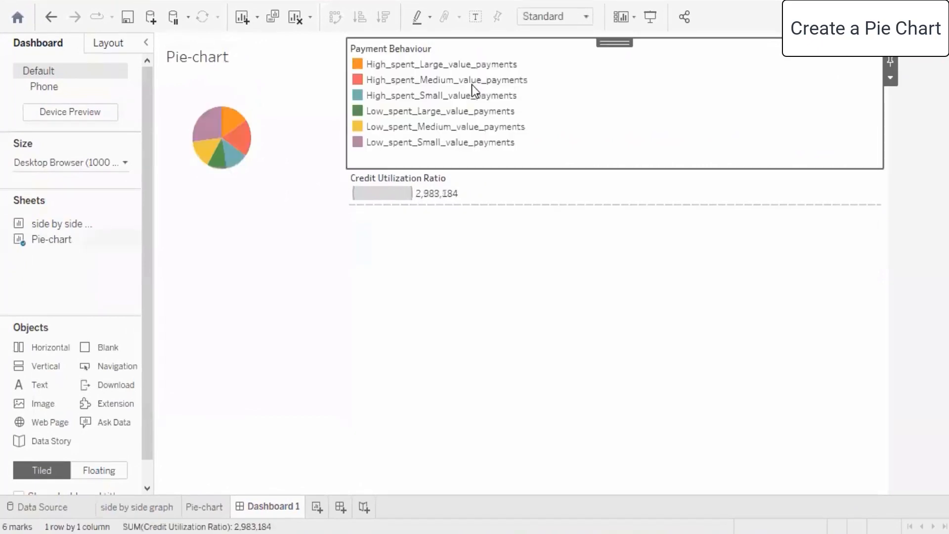
{"action": "left_click", "coordinate": [253, 277]}
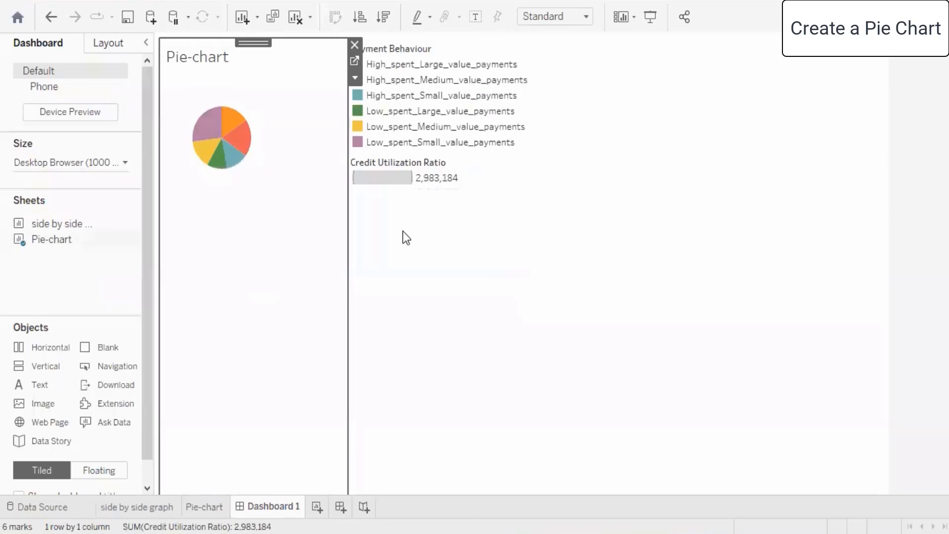
Step: Highlight the High_spent_Large_value_payments and High_spent_Medium_value_payments slices one after the other through the legend, and clear the highlight
{"action": "left_click", "coordinate": [393, 177]}
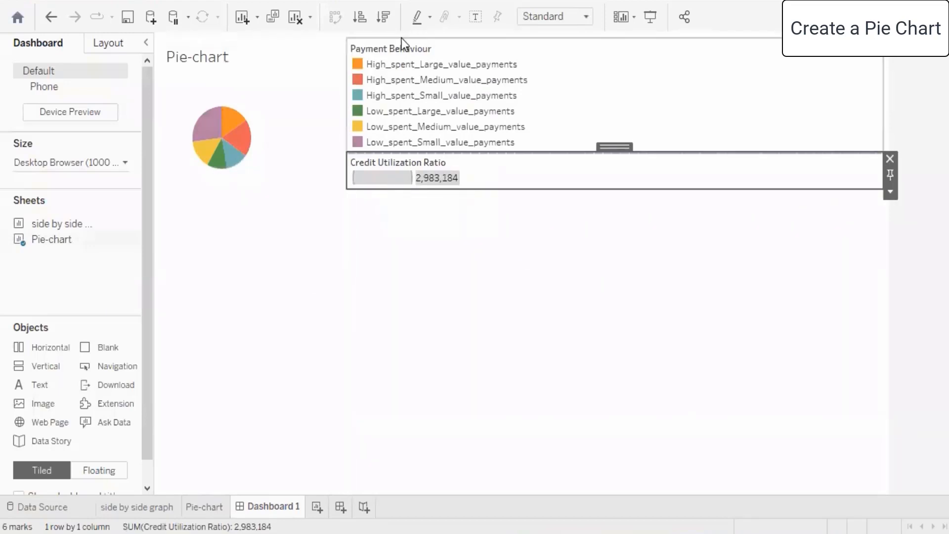
{"action": "left_click", "coordinate": [399, 67]}
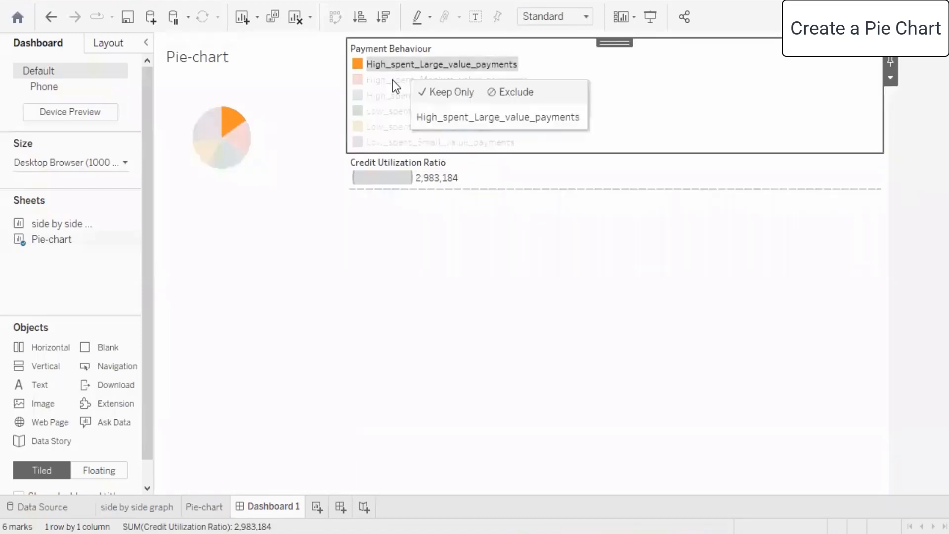
{"action": "left_click", "coordinate": [391, 86]}
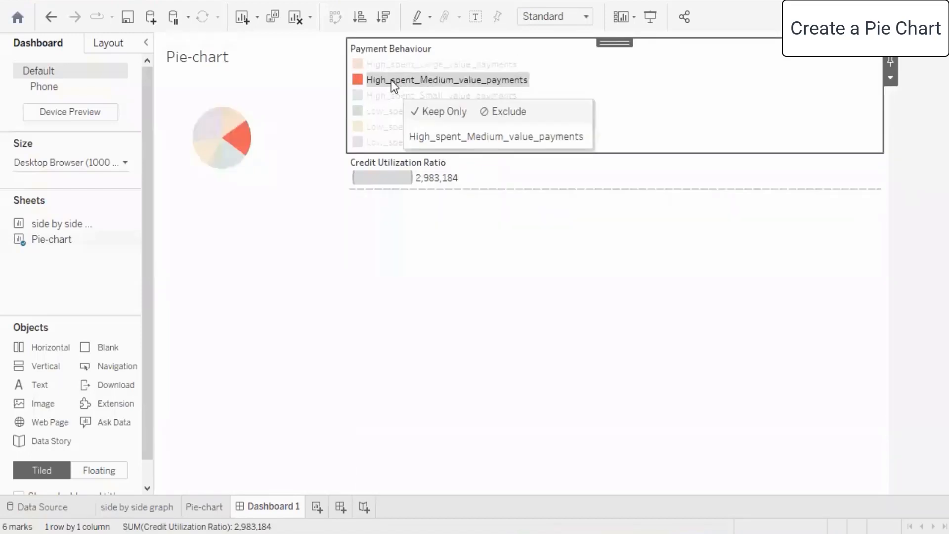
{"action": "mouse_move", "coordinate": [237, 134]}
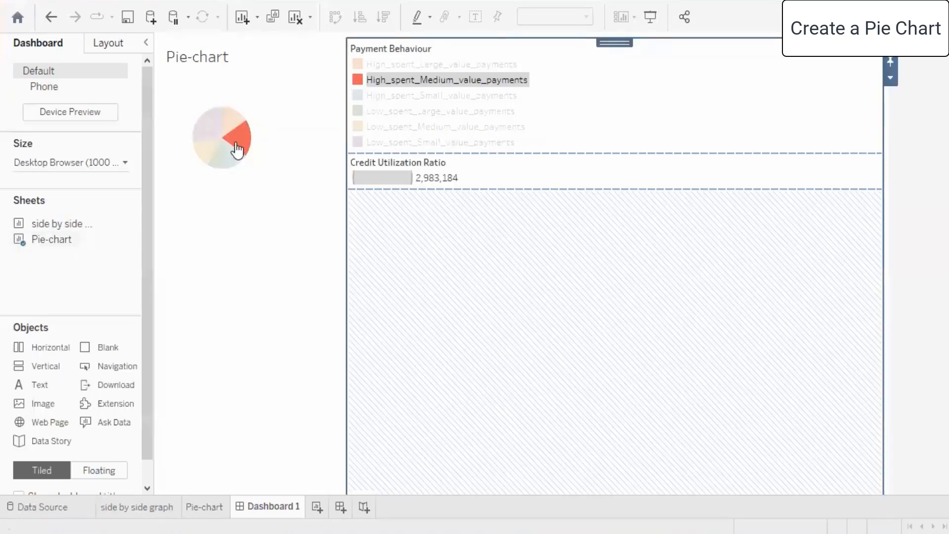
{"action": "left_click", "coordinate": [202, 364]}
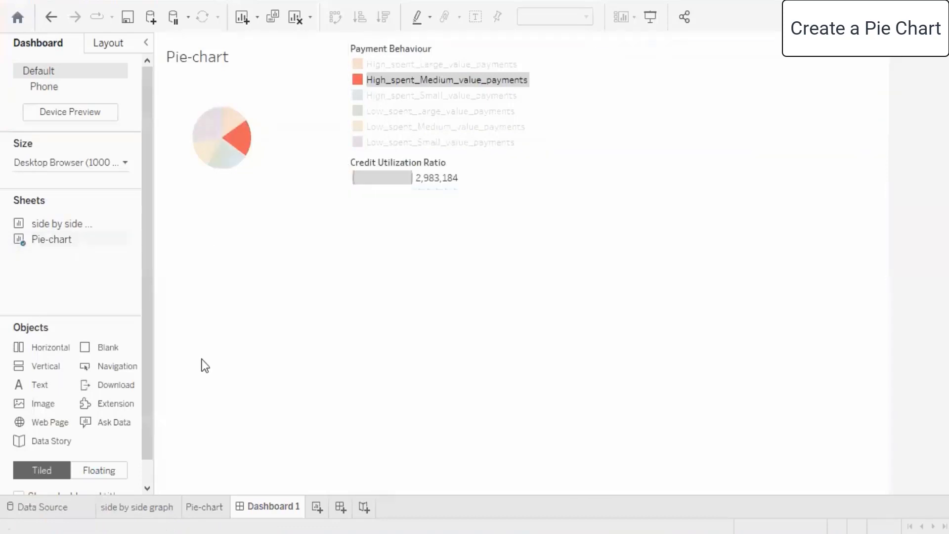
{"action": "left_click", "coordinate": [58, 295]}
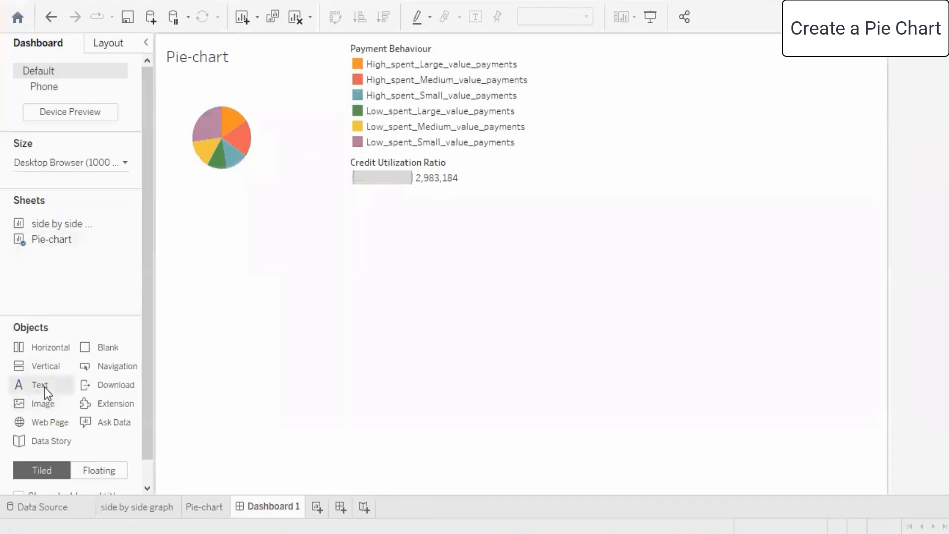
{"action": "mouse_move", "coordinate": [37, 385]}
{"action": "left_mouse_down"}
{"action": "mouse_move", "coordinate": [176, 319]}
{"action": "mouse_move", "coordinate": [191, 296]}
{"action": "mouse_move", "coordinate": [191, 283]}
{"action": "mouse_move", "coordinate": [77, 286]}
{"action": "left_mouse_up"}
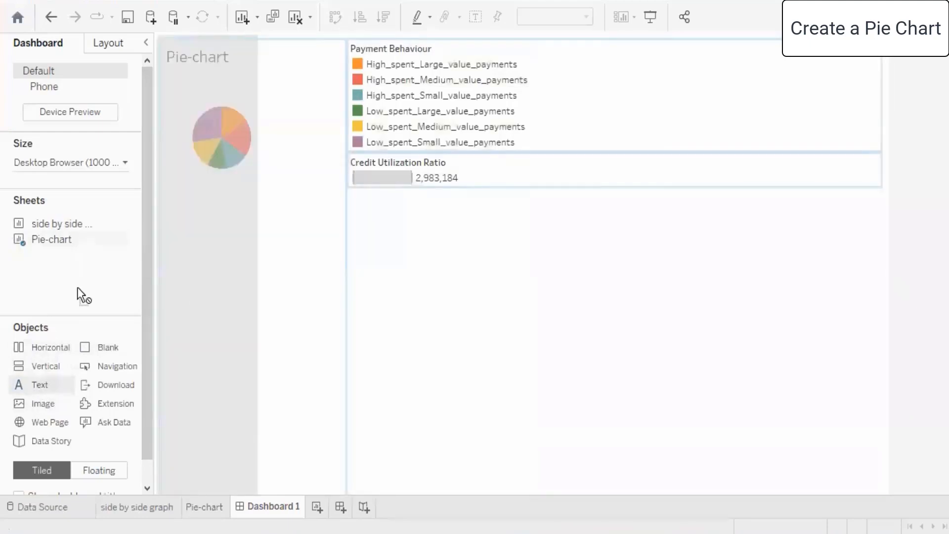
{"action": "left_click", "coordinate": [217, 387]}
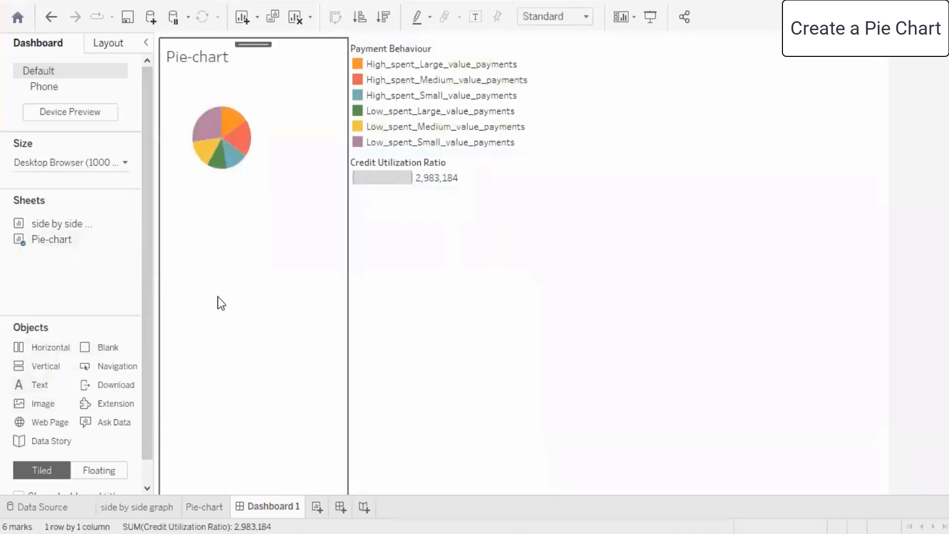
{"action": "left_click", "coordinate": [237, 40]}
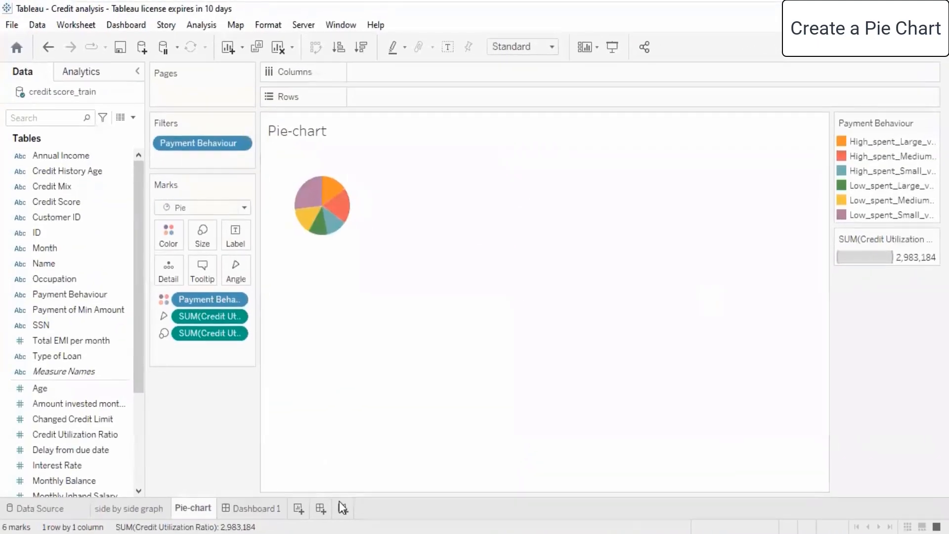
{"action": "left_click", "coordinate": [252, 503]}
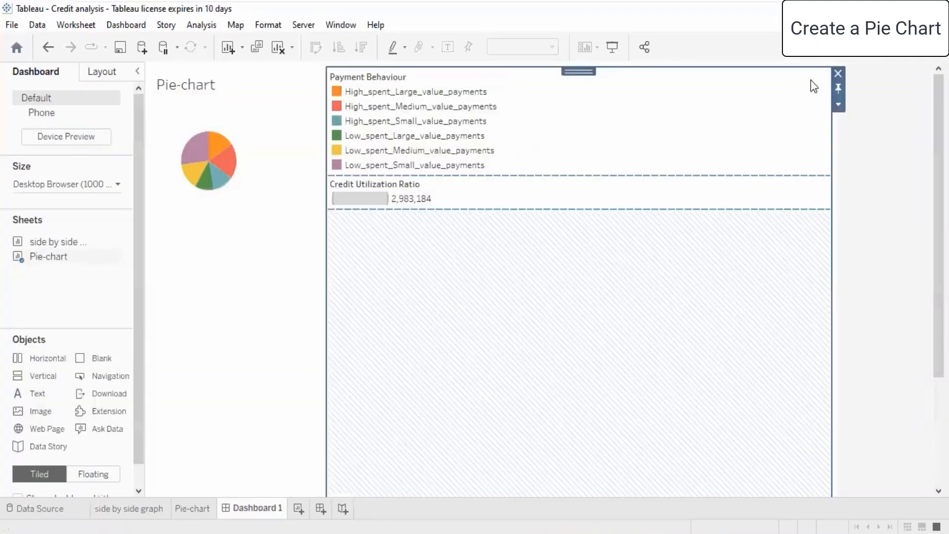
{"action": "left_click", "coordinate": [838, 105]}
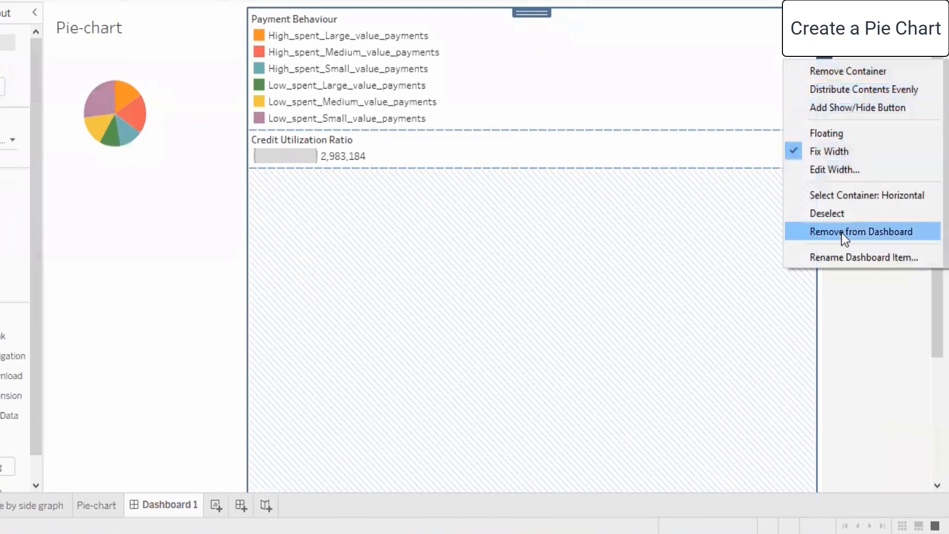
{"action": "left_click", "coordinate": [295, 337]}
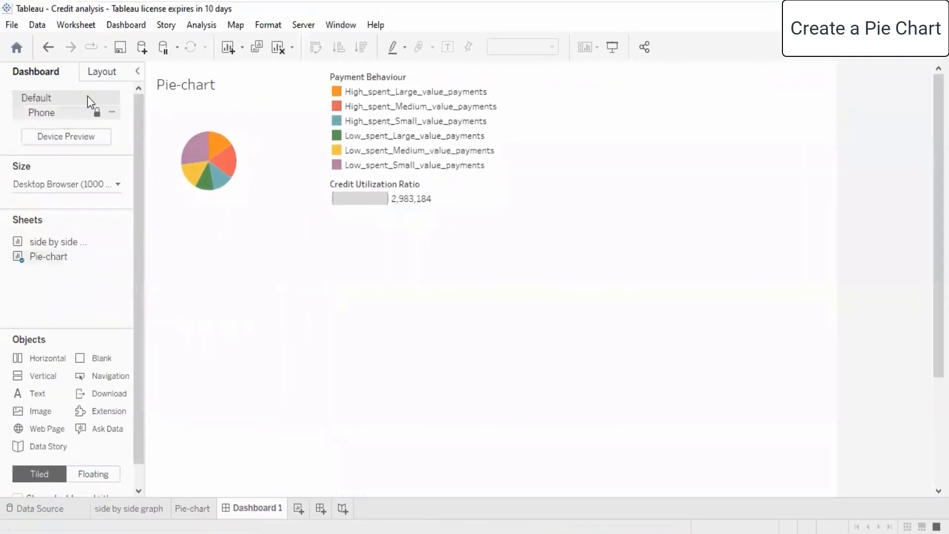
Step: Preview the dashboard's Phone layout on the iPhone X, XS, 11, 11 Pro (375 x 812) model and close the device preview
{"action": "left_click", "coordinate": [43, 115]}
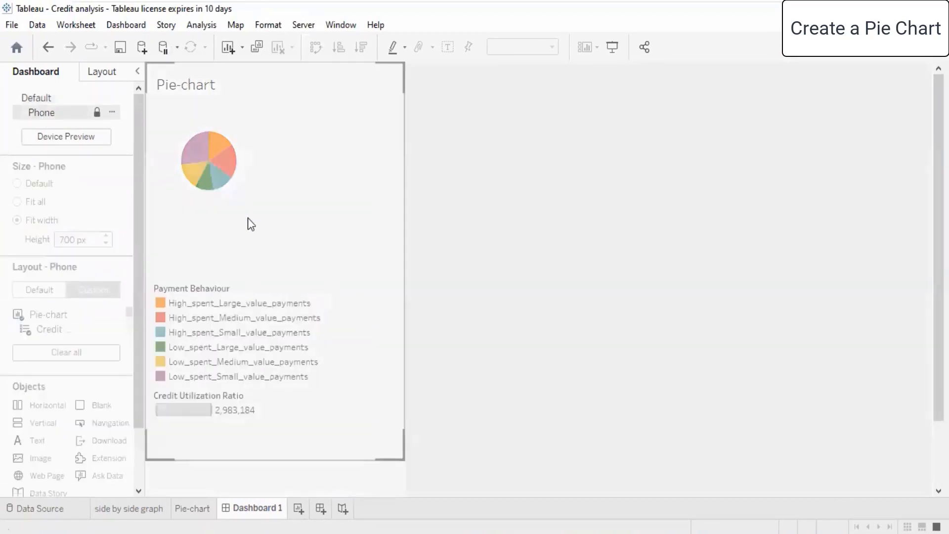
{"action": "left_click", "coordinate": [44, 137]}
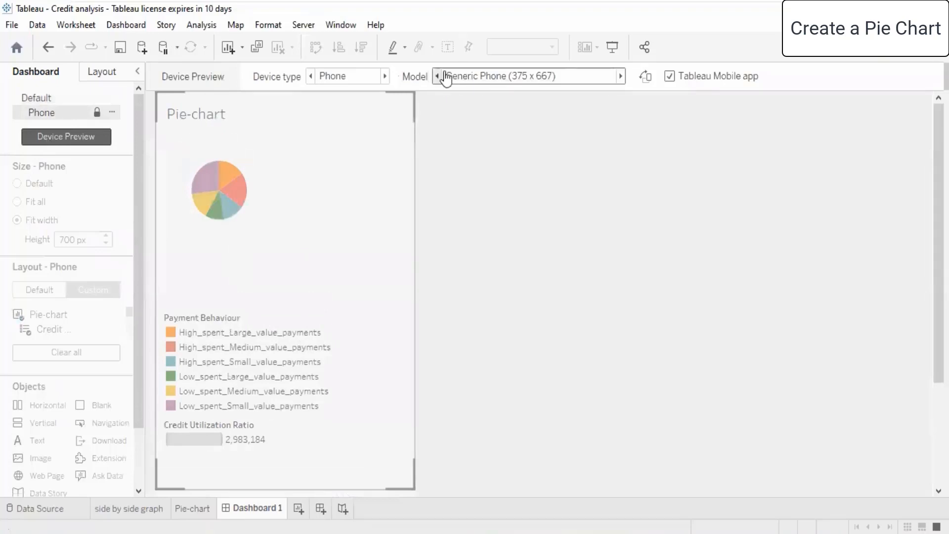
{"action": "left_click", "coordinate": [620, 76]}
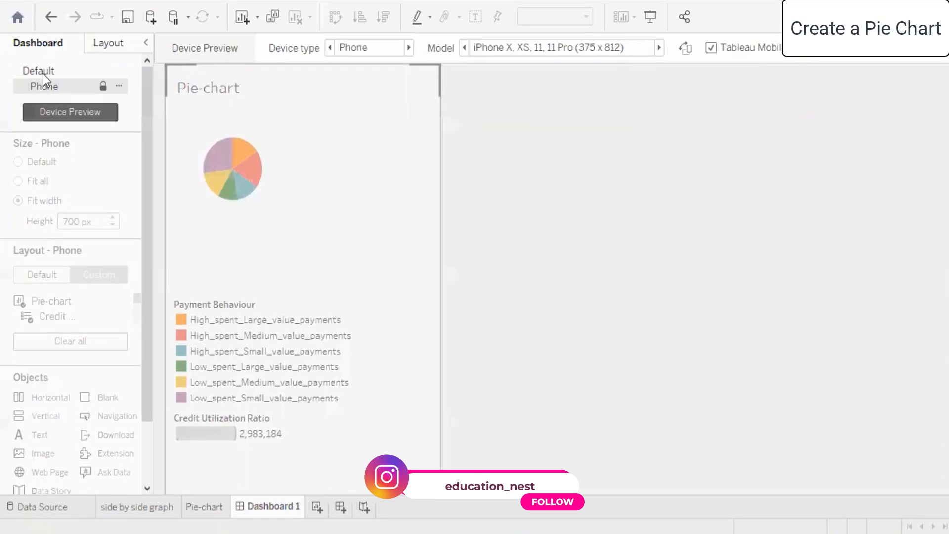
{"action": "left_click", "coordinate": [42, 73]}
{"action": "left_click", "coordinate": [53, 86]}
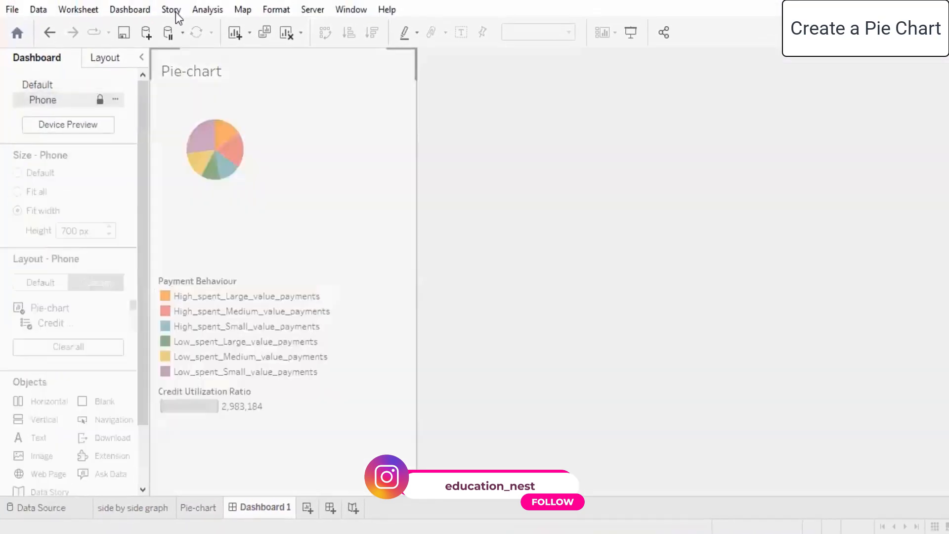
Step: Add a Tablet device layout to the dashboard and check the options available for it
{"action": "left_click", "coordinate": [129, 9]}
{"action": "mouse_move", "coordinate": [190, 52]}
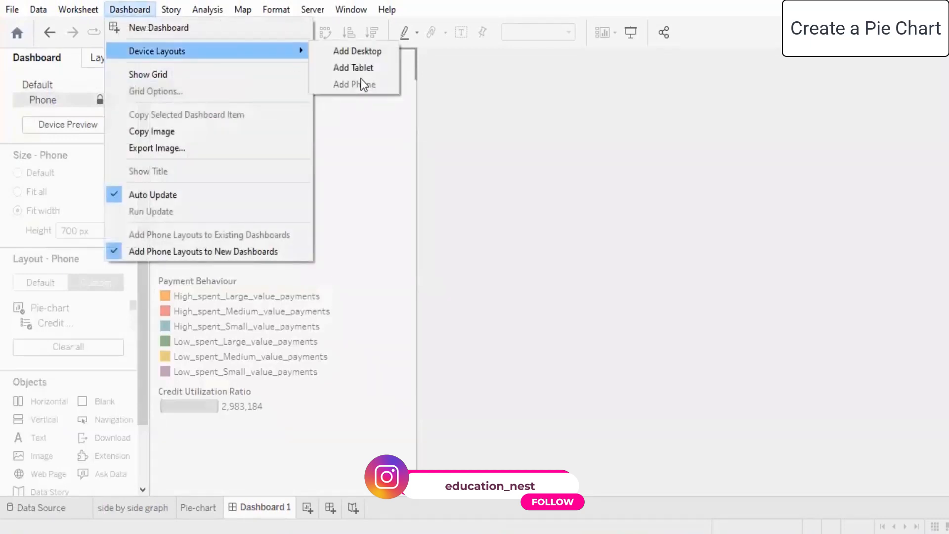
{"action": "left_click", "coordinate": [359, 66]}
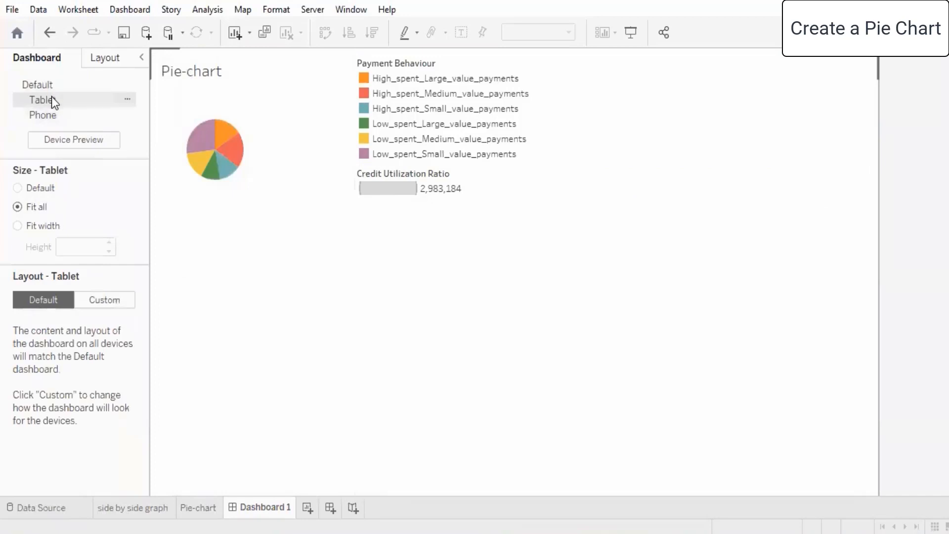
{"action": "left_click", "coordinate": [126, 99]}
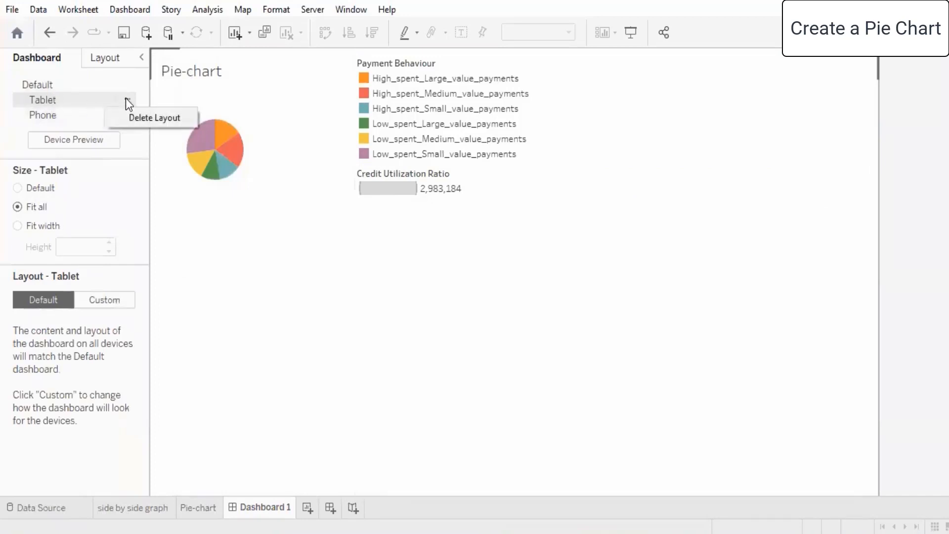
Step: Switch to the Phone layout and unlock it for editing
{"action": "left_click", "coordinate": [51, 118]}
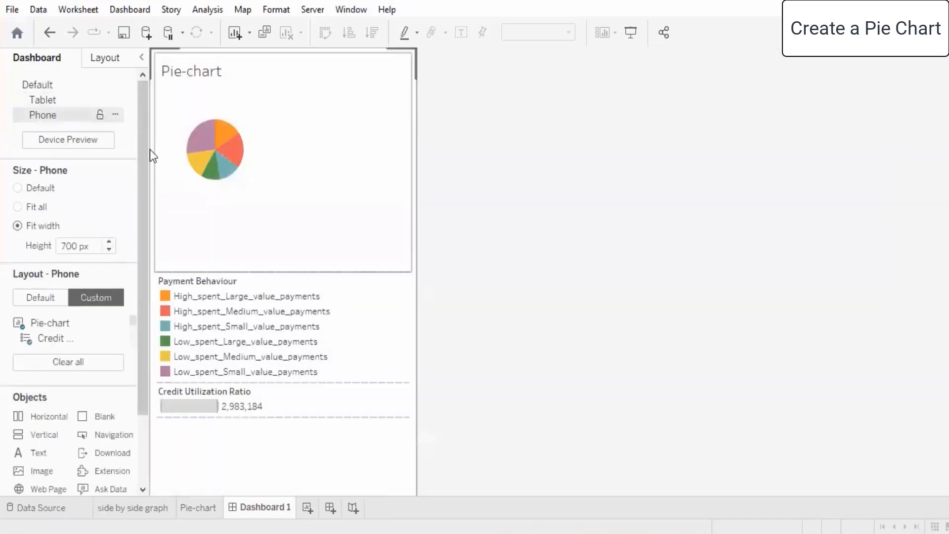
{"action": "left_click", "coordinate": [99, 116]}
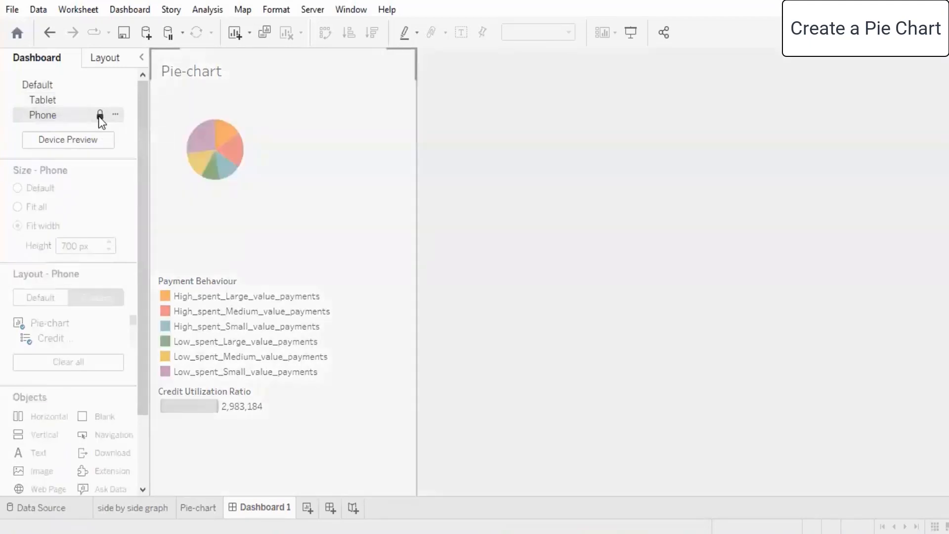
{"action": "left_click", "coordinate": [115, 114]}
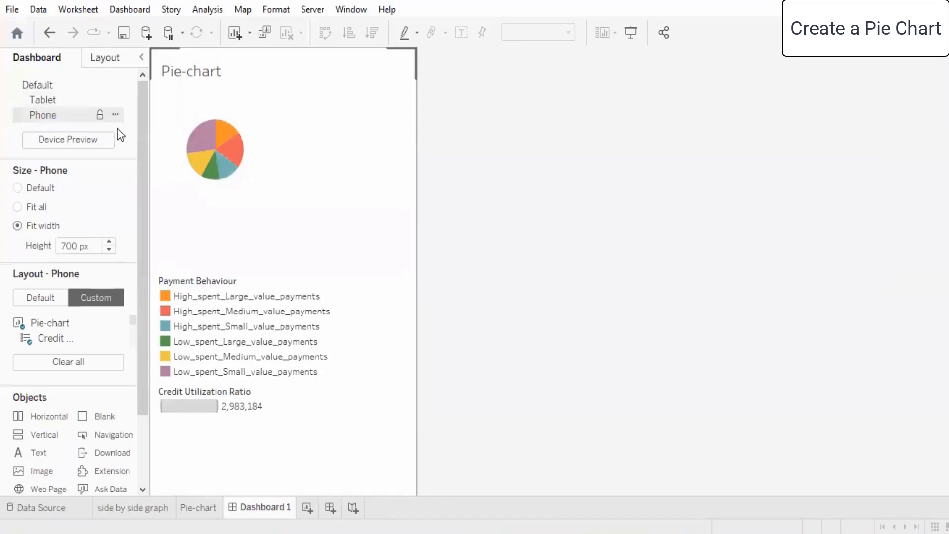
Step: Shorten the Pie-chart sheet in the Phone layout so that it ends just below the pie
{"action": "left_click", "coordinate": [147, 150]}
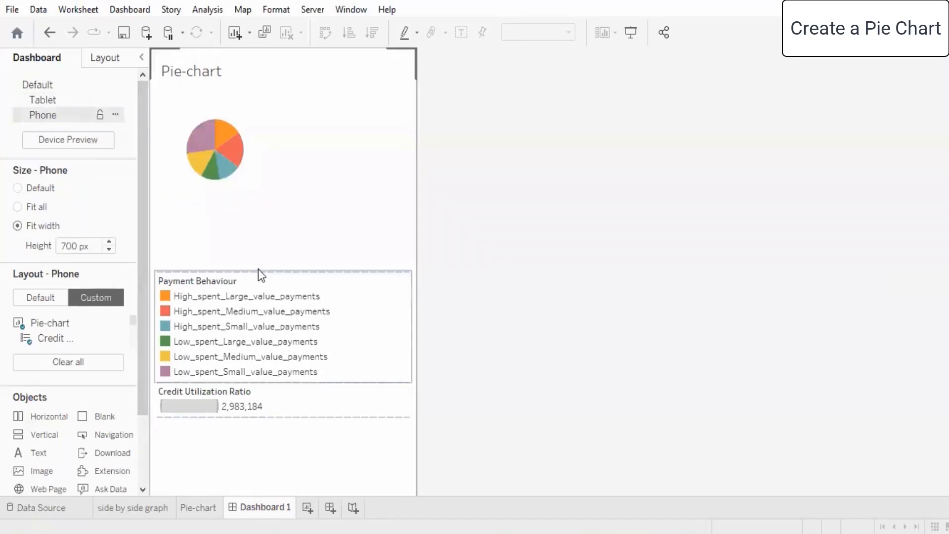
{"action": "left_click", "coordinate": [257, 197]}
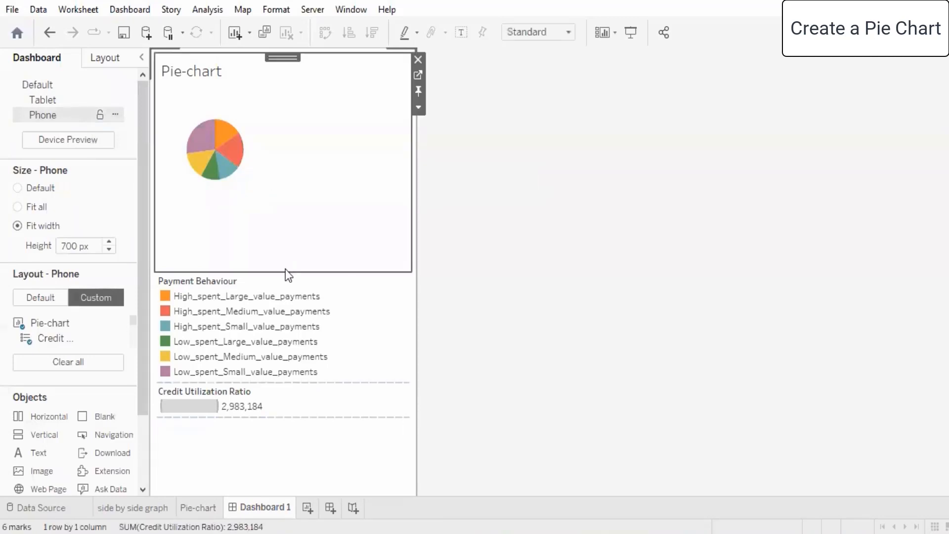
{"action": "left_click_drag", "start_coordinate": [286, 273], "coordinate": [266, 192]}
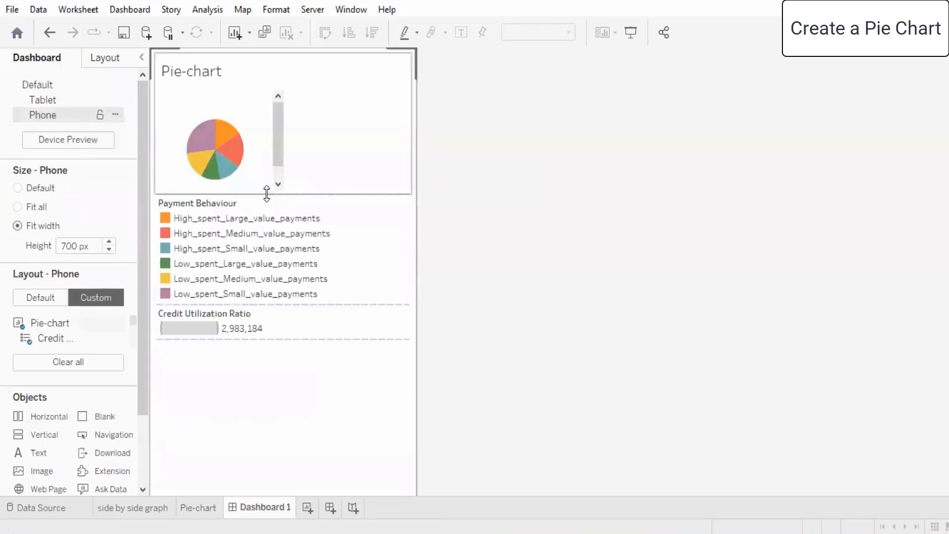
{"action": "left_click", "coordinate": [229, 438]}
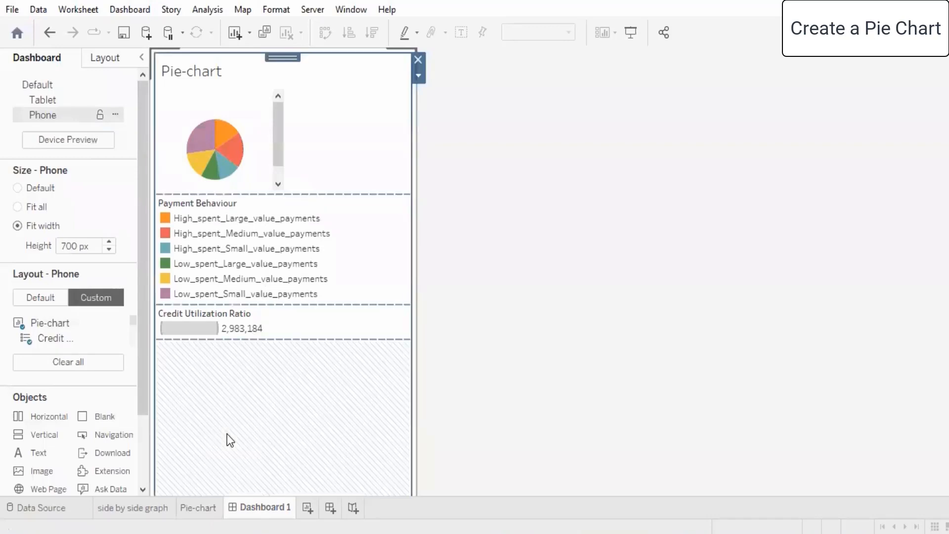
{"action": "left_click", "coordinate": [682, 216]}
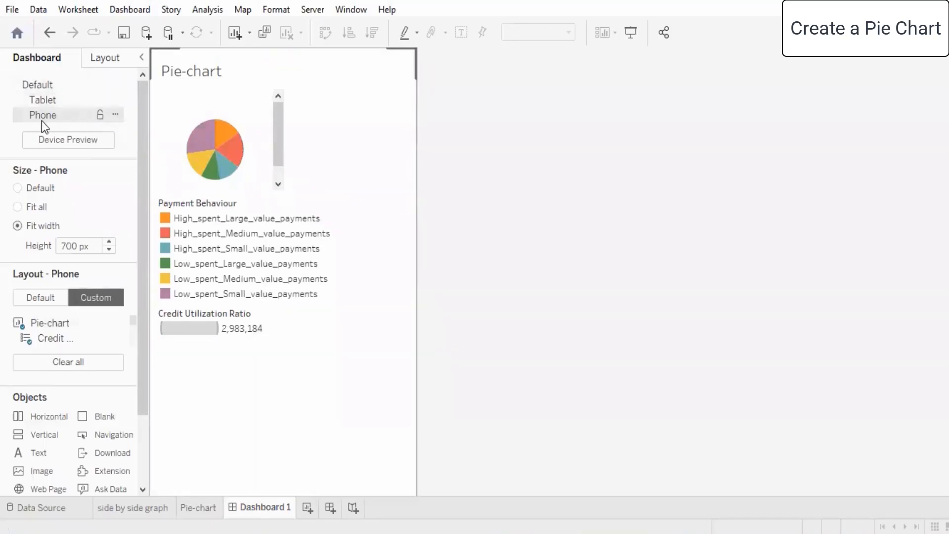
Step: Preview the Phone layout on successive phone models, ending on Google Pixel Series (411 x 731)
{"action": "left_click", "coordinate": [64, 141]}
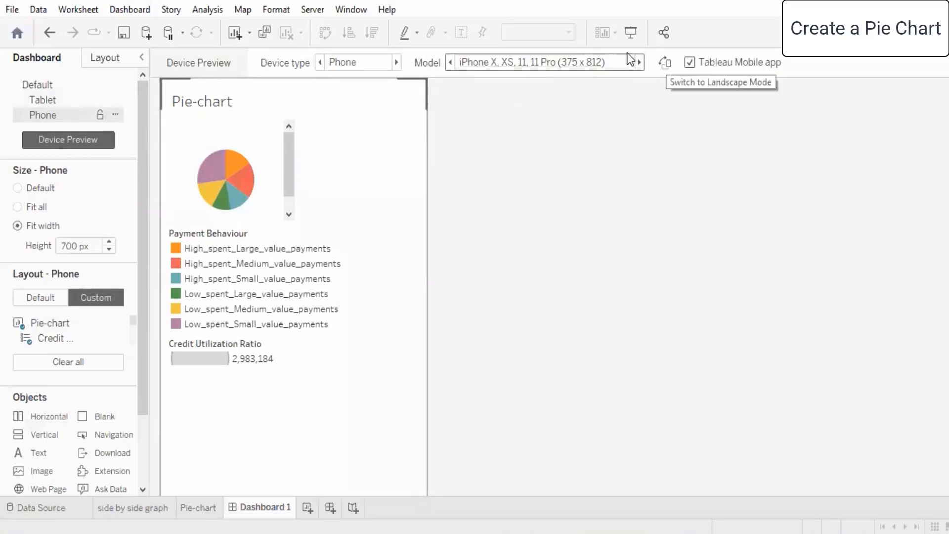
{"action": "left_click", "coordinate": [639, 62]}
{"action": "left_click", "coordinate": [639, 62]}
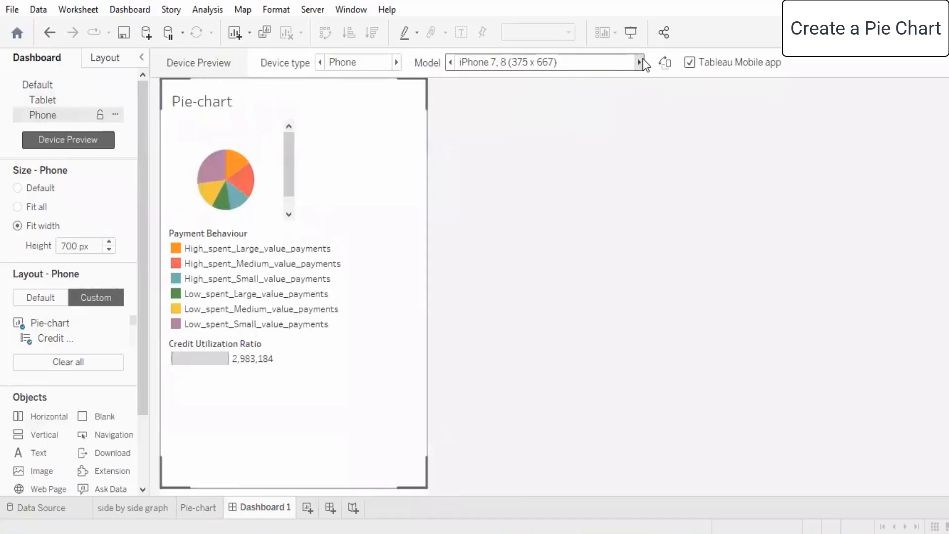
{"action": "left_click", "coordinate": [639, 62]}
{"action": "left_click", "coordinate": [639, 63]}
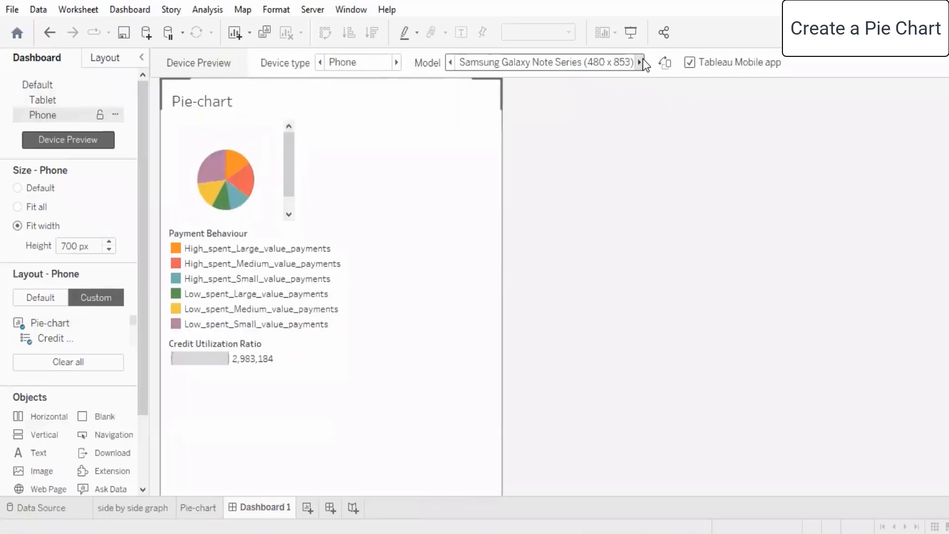
{"action": "left_click", "coordinate": [639, 62]}
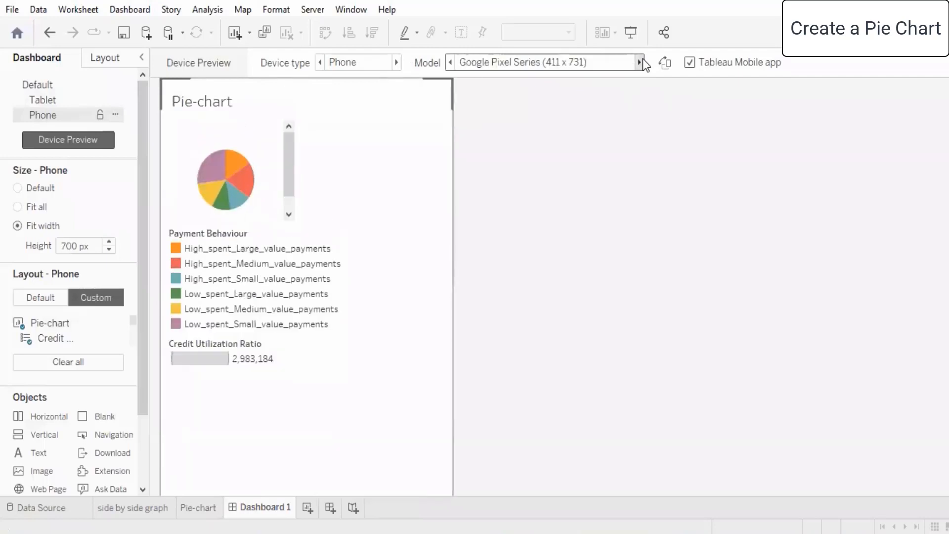
Step: Increase the height of the Credit Utilization Ratio legend in the Phone layout and clear the selection
{"action": "left_click", "coordinate": [250, 364]}
{"action": "mouse_move", "coordinate": [309, 343]}
{"action": "left_mouse_down"}
{"action": "mouse_move", "coordinate": [301, 370]}
{"action": "mouse_move", "coordinate": [292, 331]}
{"action": "mouse_move", "coordinate": [293, 403]}
{"action": "left_mouse_up"}
{"action": "left_click", "coordinate": [294, 409]}
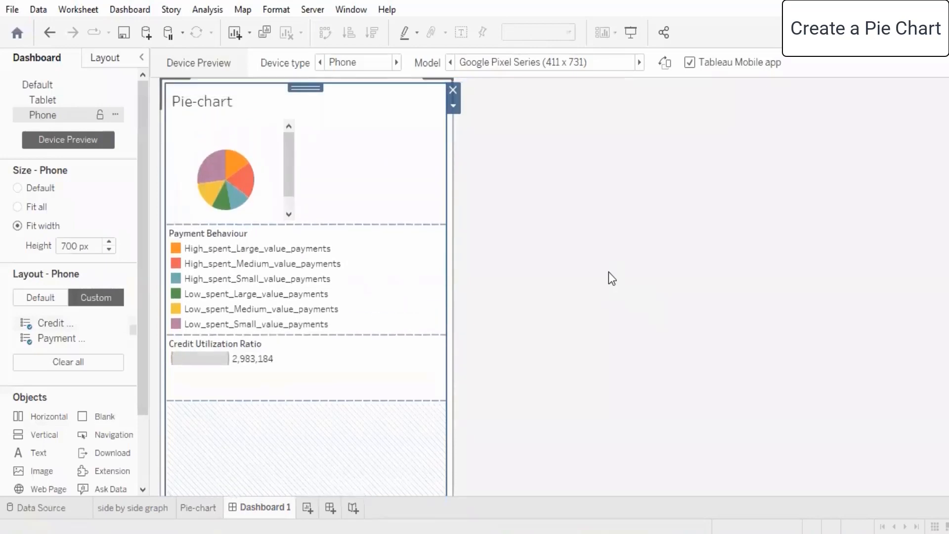
{"action": "left_click", "coordinate": [574, 160]}
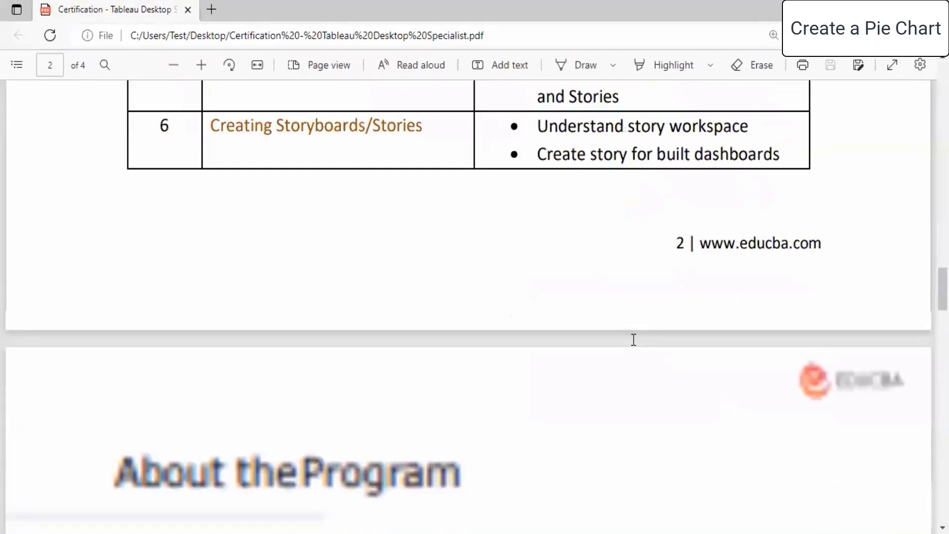
Step: Review the Creating Dashboards topics in the Tableau Desktop Specialist course outline PDF, marking the bullet points one after another
{"action": "scroll", "coordinate": [538, 281], "scroll_direction": "down", "scroll_amount": 2}
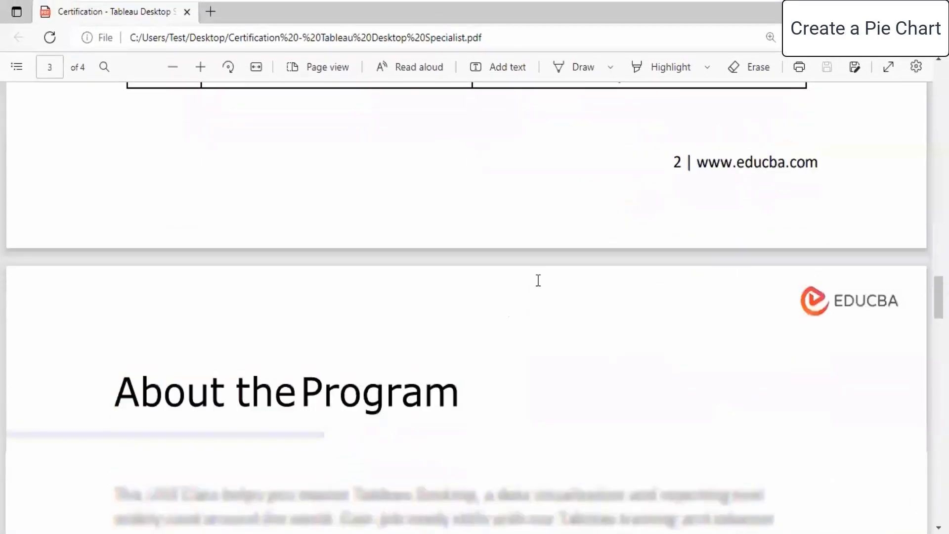
{"action": "scroll", "coordinate": [712, 295], "scroll_direction": "up", "scroll_amount": 10}
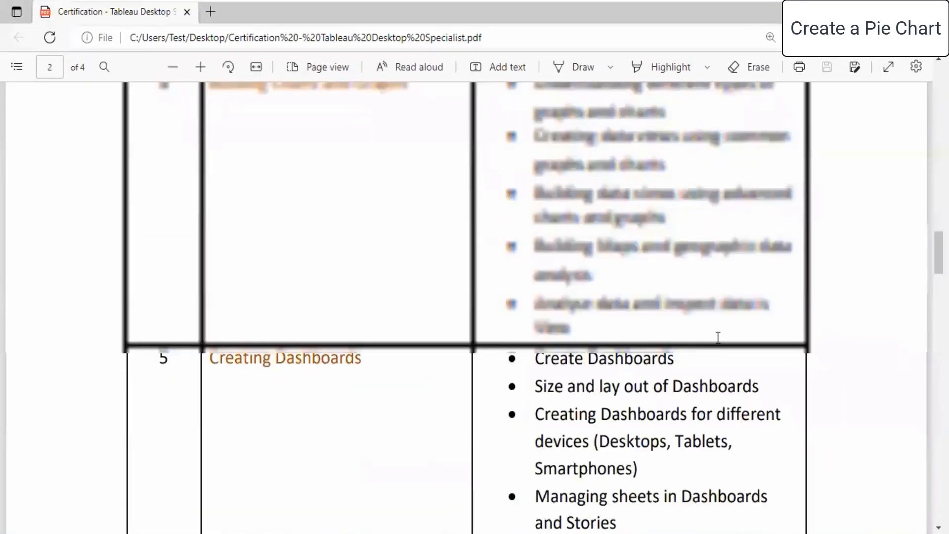
{"action": "scroll", "coordinate": [745, 360], "scroll_direction": "down", "scroll_amount": 1}
{"action": "left_click_drag", "start_coordinate": [535, 285], "coordinate": [718, 314]}
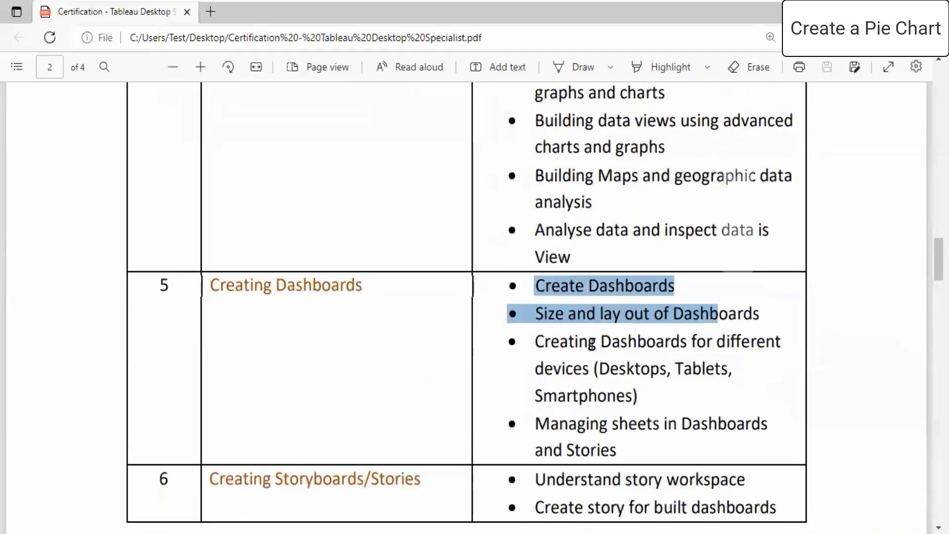
{"action": "double_click", "coordinate": [536, 319]}
{"action": "left_click_drag", "start_coordinate": [534, 340], "coordinate": [575, 343]}
{"action": "left_click_drag", "start_coordinate": [641, 382], "coordinate": [646, 392]}
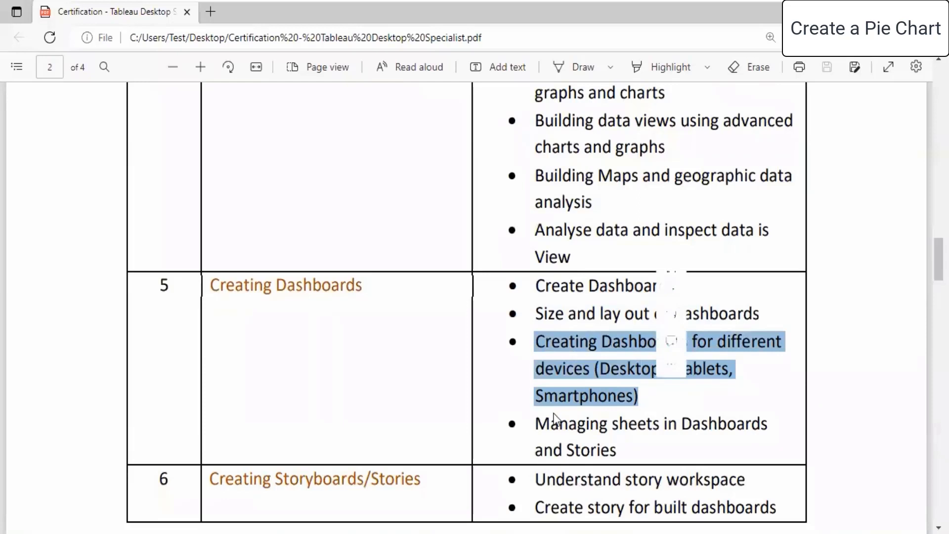
{"action": "left_click", "coordinate": [532, 419]}
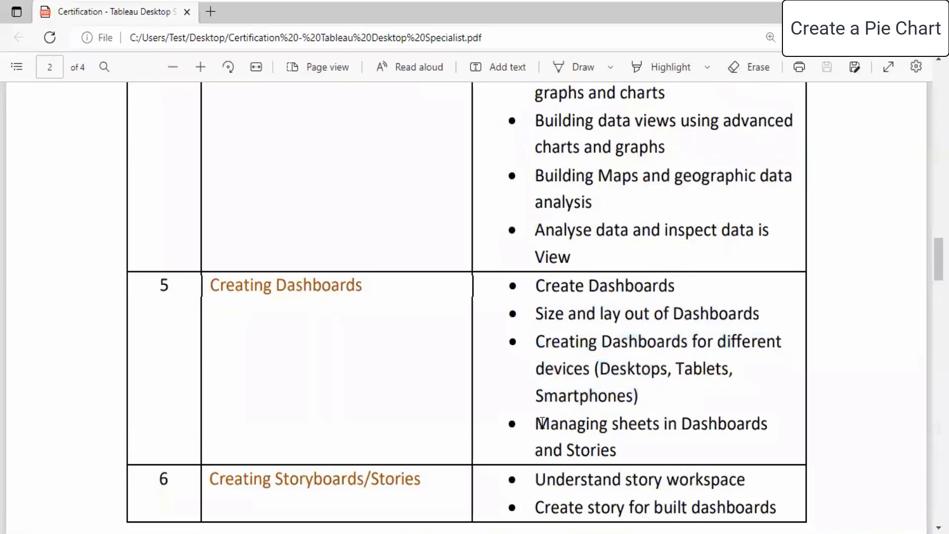
{"action": "left_click_drag", "start_coordinate": [542, 424], "coordinate": [667, 453]}
{"action": "left_click", "coordinate": [540, 449]}
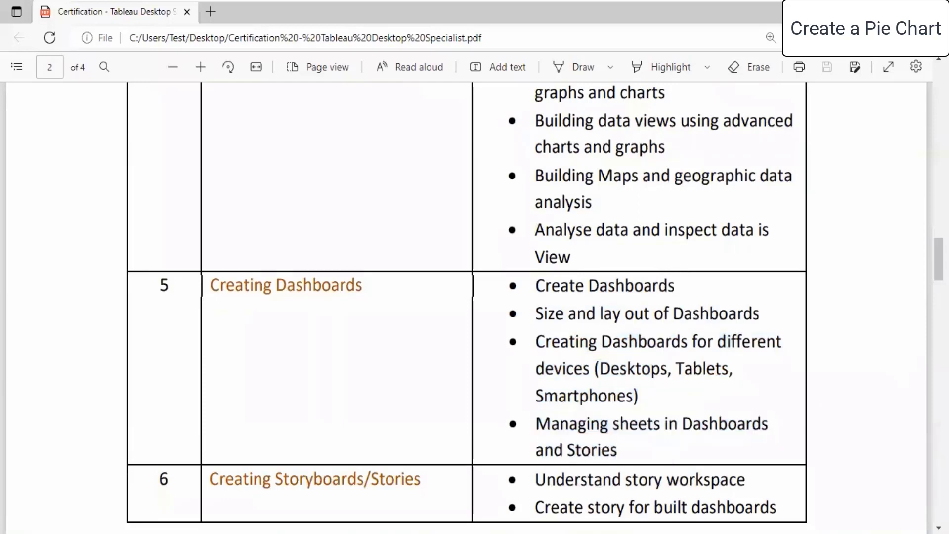
Step: Switch back to the Credit analysis workbook in Tableau and save it
{"action": "left_click", "coordinate": [491, 533]}
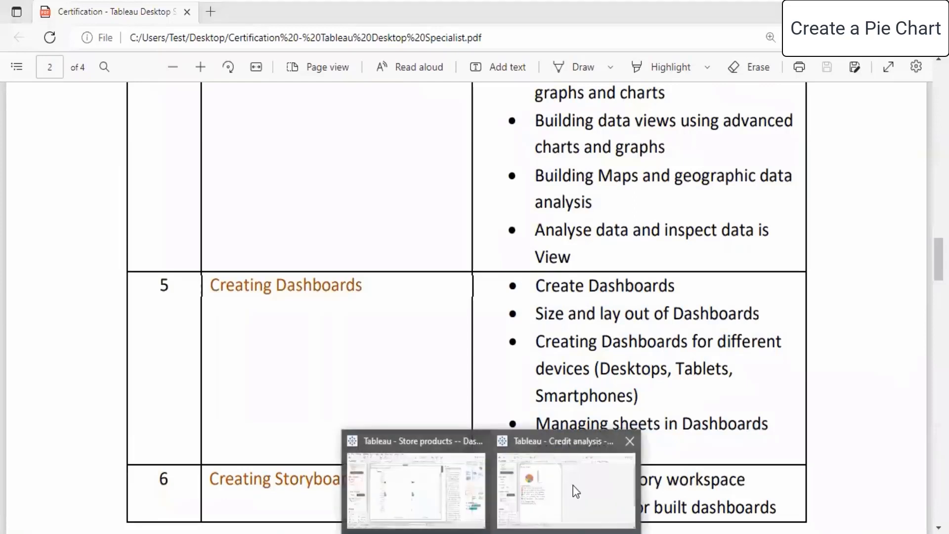
{"action": "left_click", "coordinate": [575, 491]}
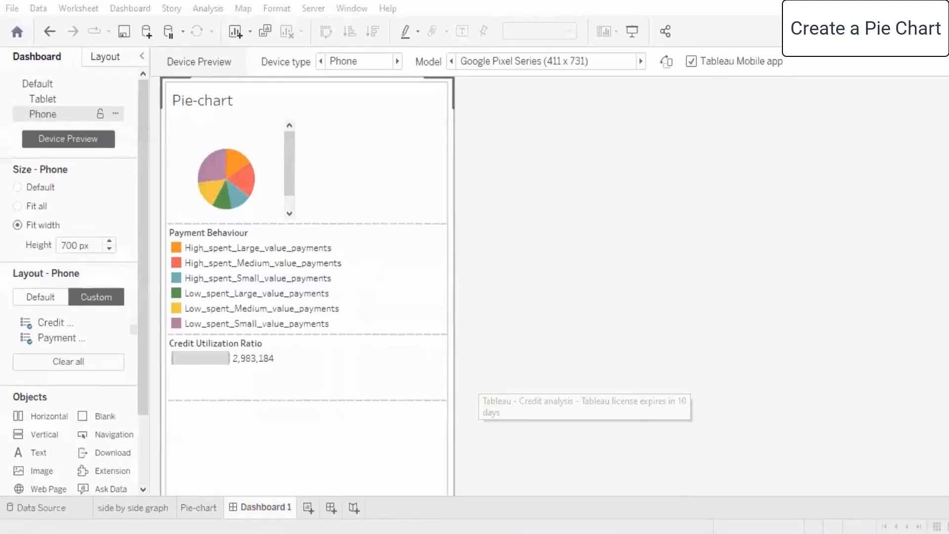
{"action": "left_click", "coordinate": [12, 6]}
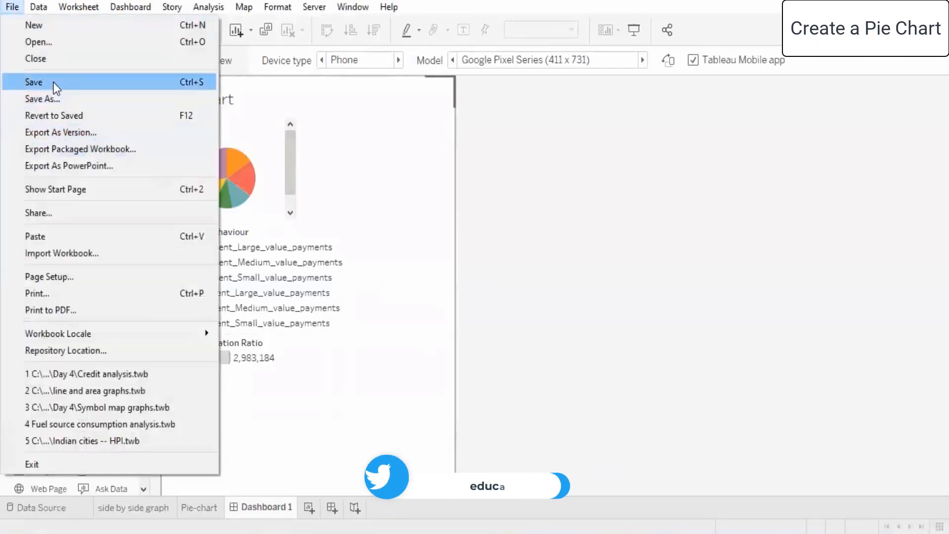
{"action": "left_click", "coordinate": [53, 82]}
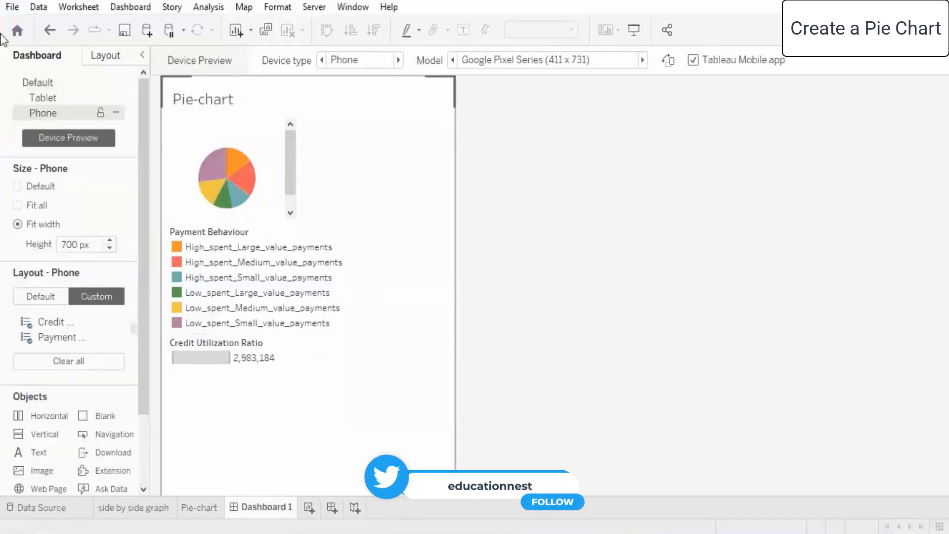
Step: Start saving a copy of the workbook and browse to Live Sessions, the Tableau Desktop Specialist folder, Day 5
{"action": "left_click", "coordinate": [12, 8]}
{"action": "left_click", "coordinate": [30, 100]}
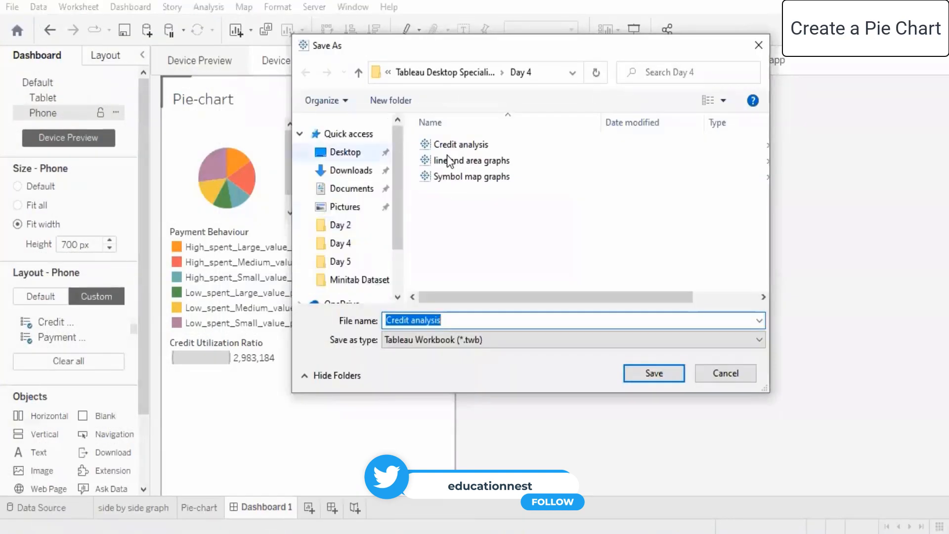
{"action": "left_click", "coordinate": [369, 153]}
{"action": "double_click", "coordinate": [447, 160]}
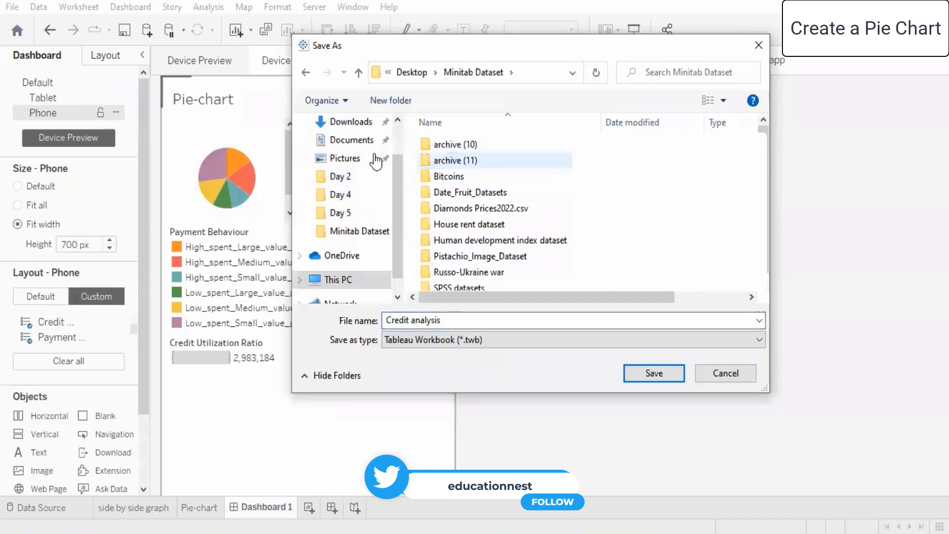
{"action": "scroll", "coordinate": [369, 154], "scroll_direction": "up", "scroll_amount": 1}
{"action": "left_click", "coordinate": [370, 150]}
{"action": "double_click", "coordinate": [447, 144]}
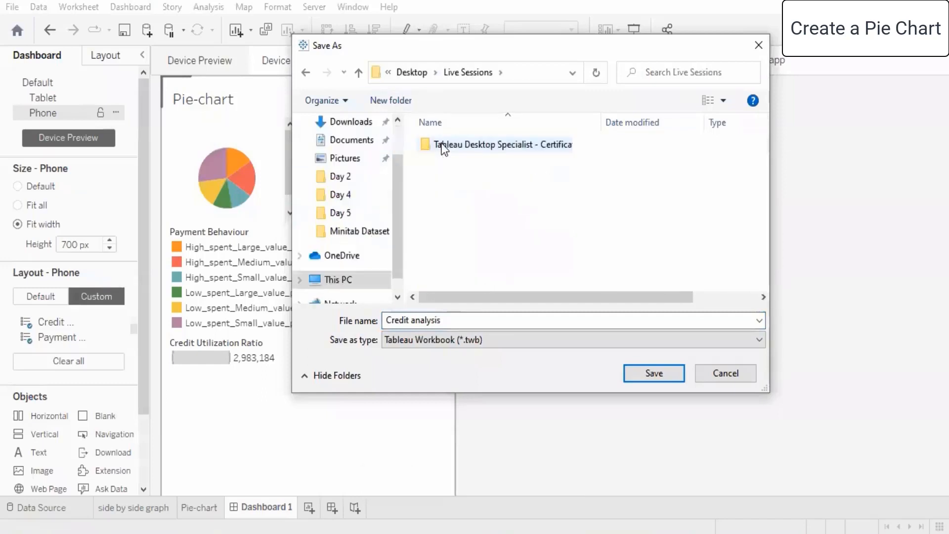
{"action": "double_click", "coordinate": [442, 145]}
{"action": "double_click", "coordinate": [450, 210]}
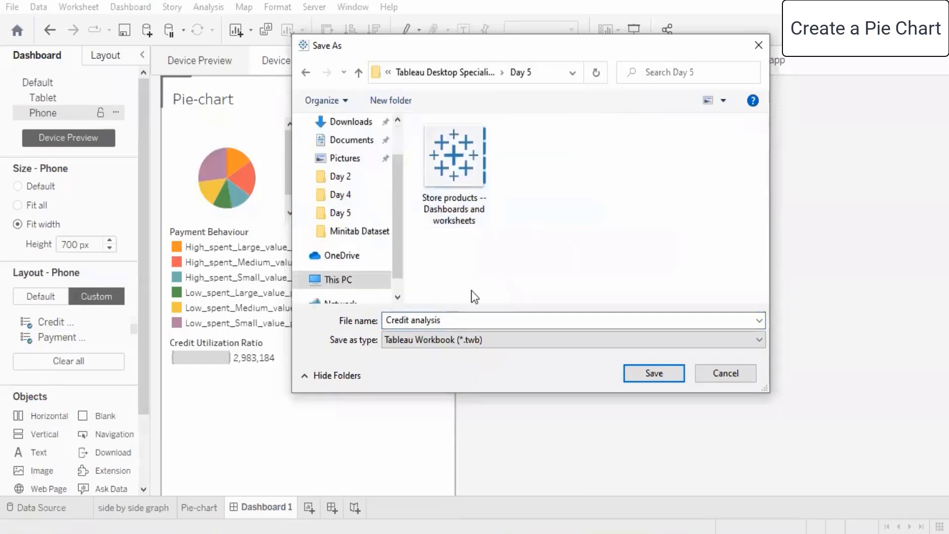
Step: Name the workbook copy "Credit analysis - Dashboards and worksheets" and save it as a Tableau Workbook (*.twb)
{"action": "left_click", "coordinate": [469, 320]}
{"action": "left_click", "coordinate": [469, 320]}
{"action": "type", "text": "- Dashboards and worksheets"}
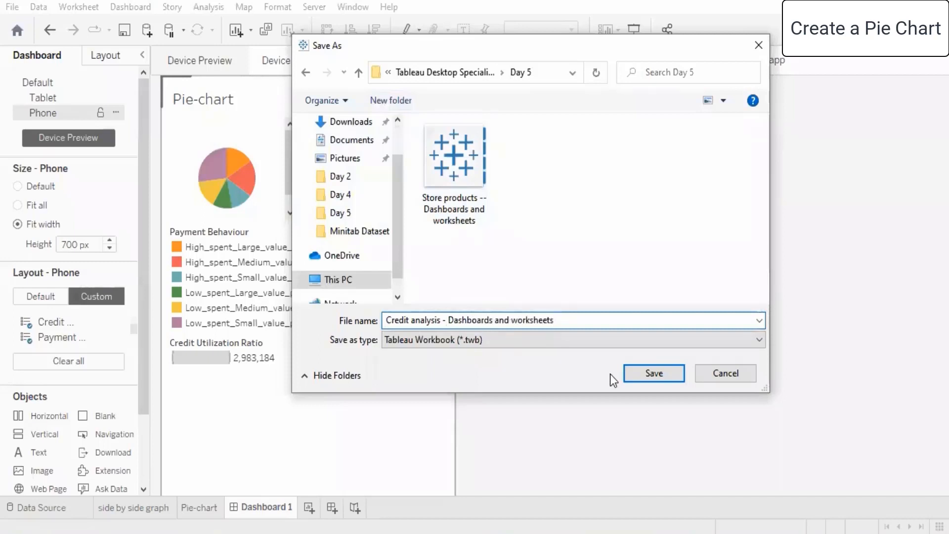
{"action": "left_click", "coordinate": [633, 375]}
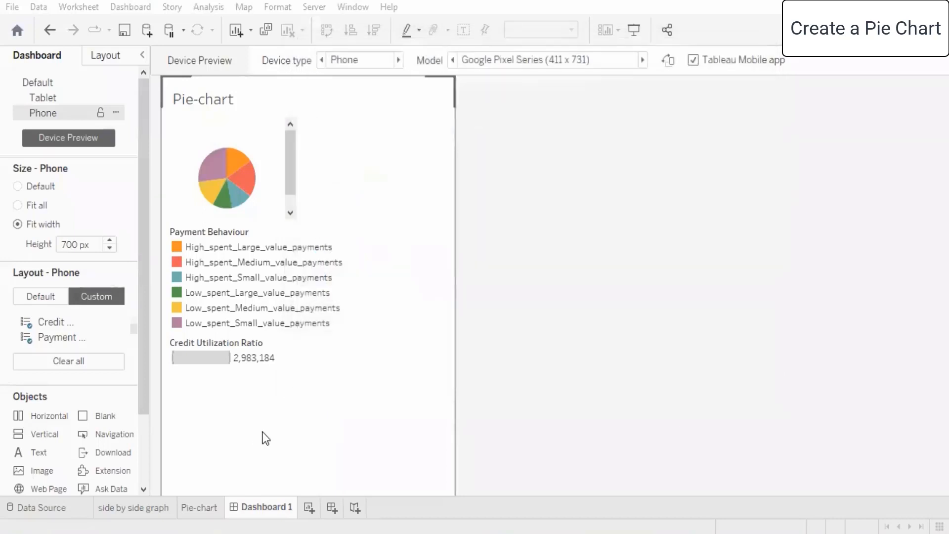
{"action": "left_click", "coordinate": [265, 437]}
{"action": "left_click", "coordinate": [640, 270]}
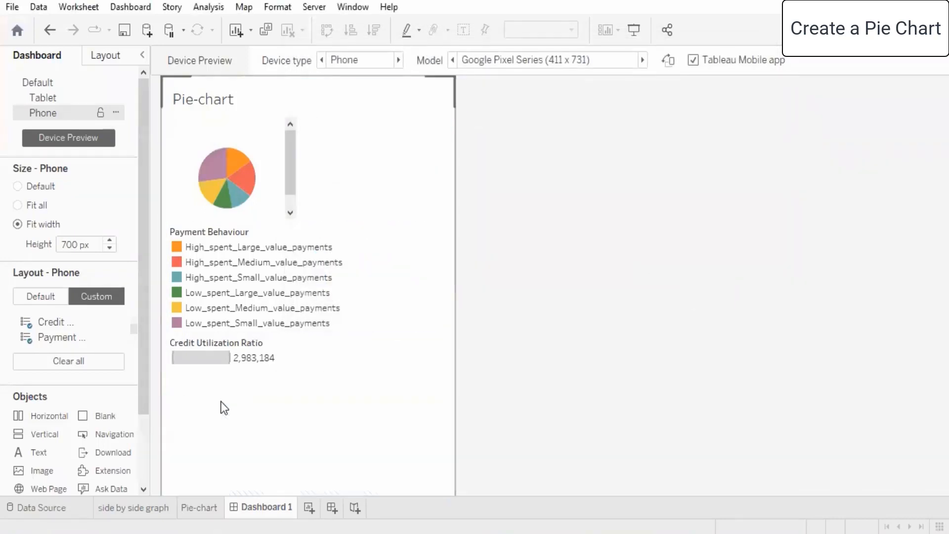
Step: Rename Dashboard 1 as "Payment behavioural analysis"
{"action": "right_click", "coordinate": [253, 505]}
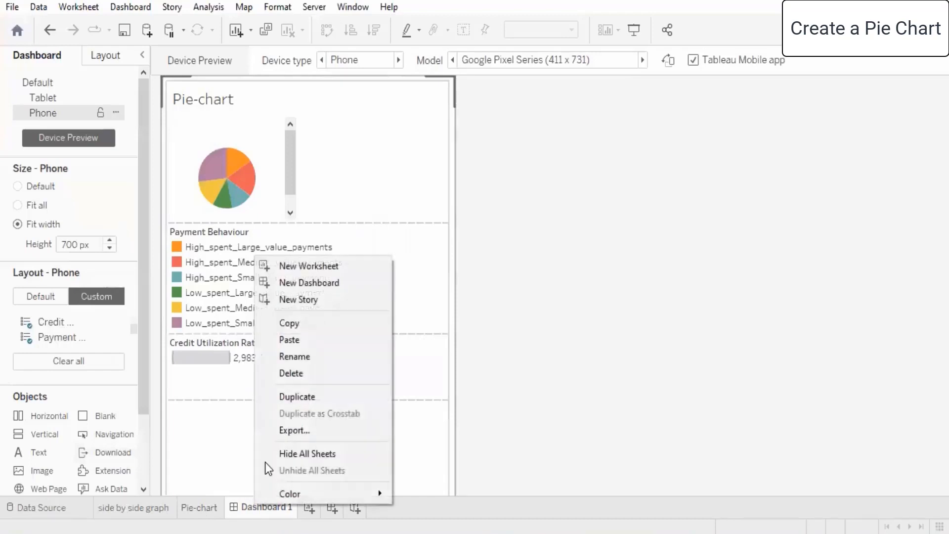
{"action": "left_click", "coordinate": [289, 357]}
{"action": "type", "text": "Payment beh"}
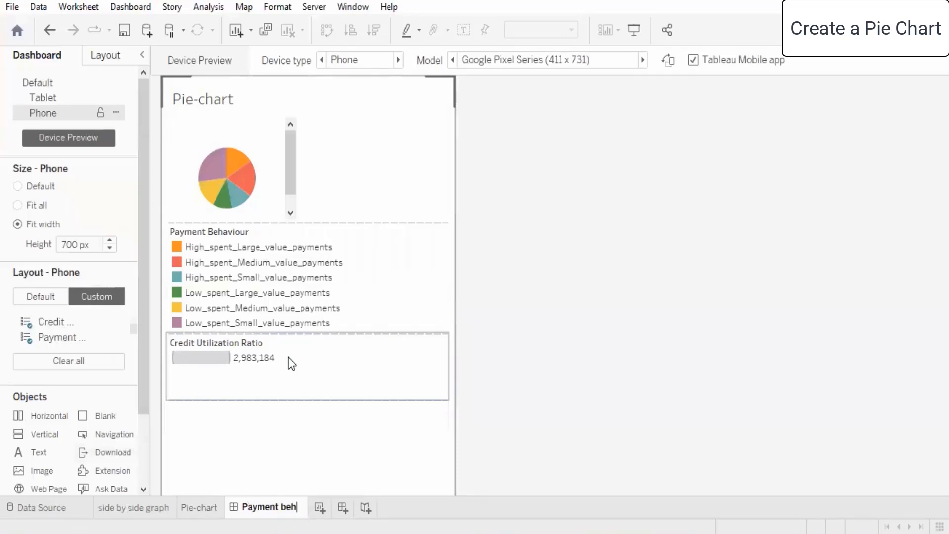
{"action": "type", "text": "avioural analysis"}
{"action": "key", "text": "Return"}
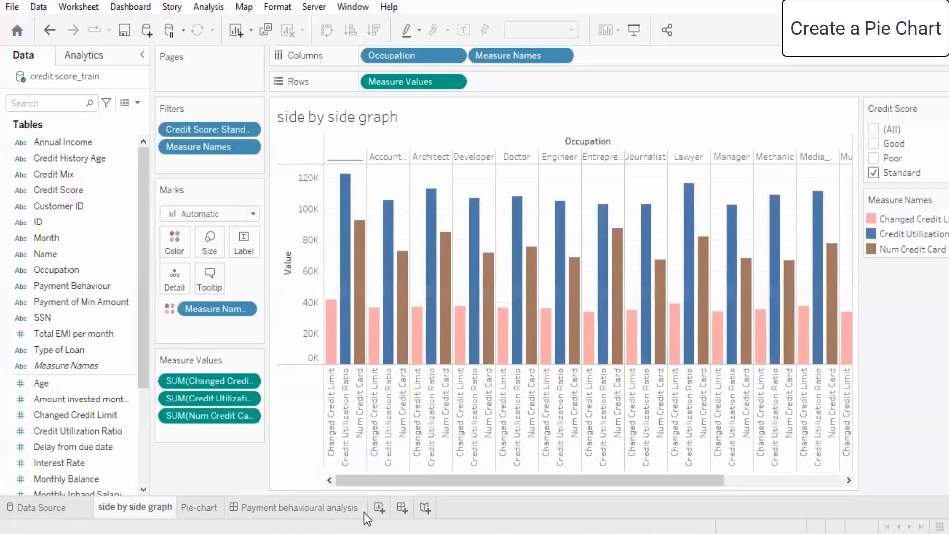
Step: Create a new dashboard and place the side by side graph sheet on it
{"action": "left_click", "coordinate": [402, 509]}
{"action": "left_click_drag", "start_coordinate": [29, 232], "coordinate": [512, 193]}
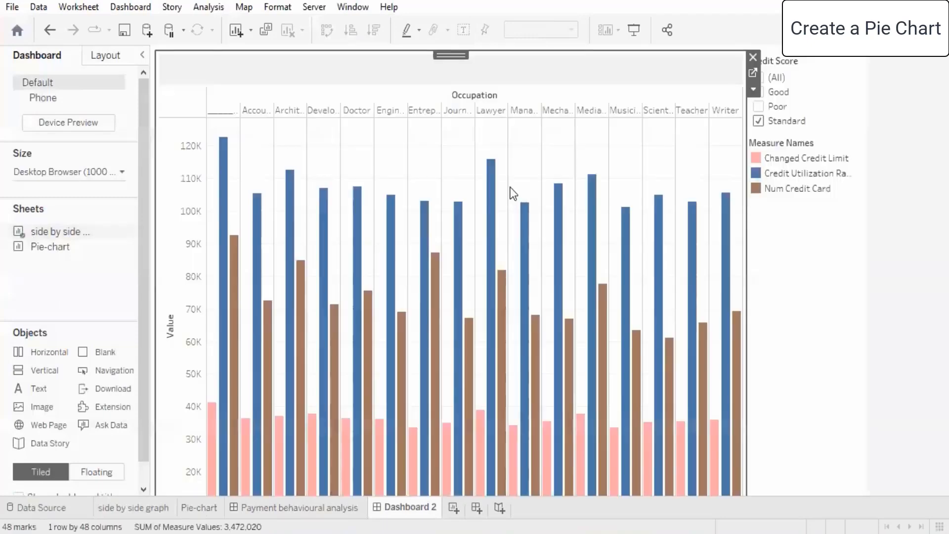
Step: Include all Credit Score categories in the side by side graph and exclude the Changed Credit Limit measure
{"action": "left_click", "coordinate": [756, 78]}
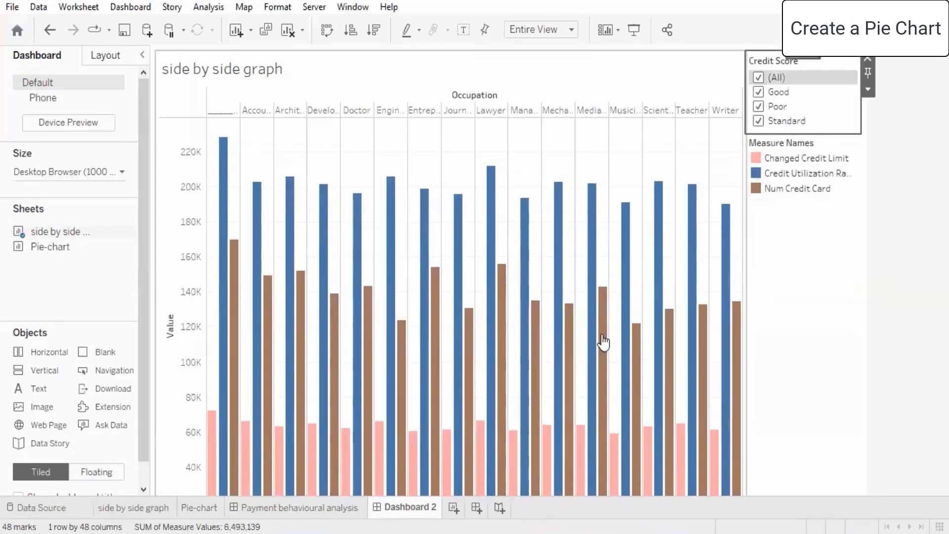
{"action": "left_click", "coordinate": [797, 158]}
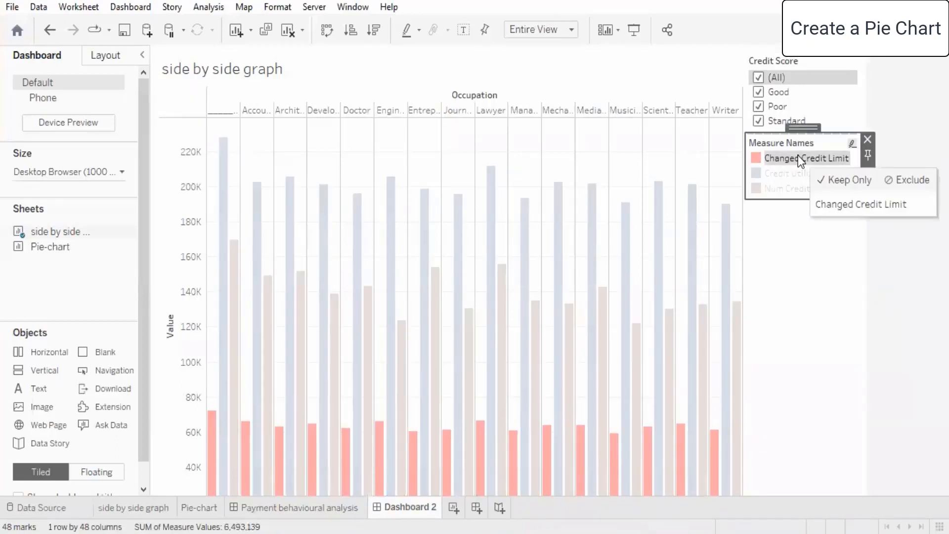
{"action": "left_click", "coordinate": [913, 179]}
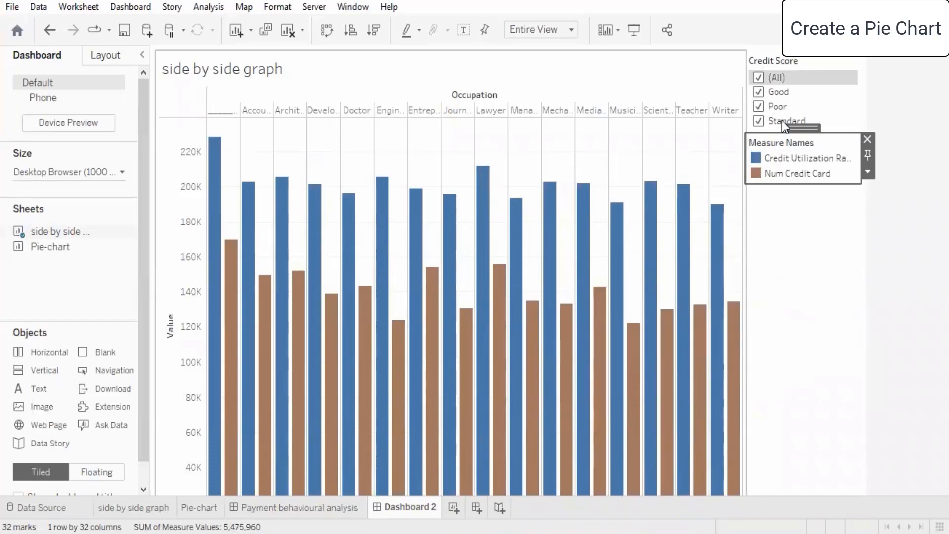
Step: Try adding a show/hide button for the Measure Names legend, keeping the Image Button style in its settings
{"action": "left_click", "coordinate": [868, 172]}
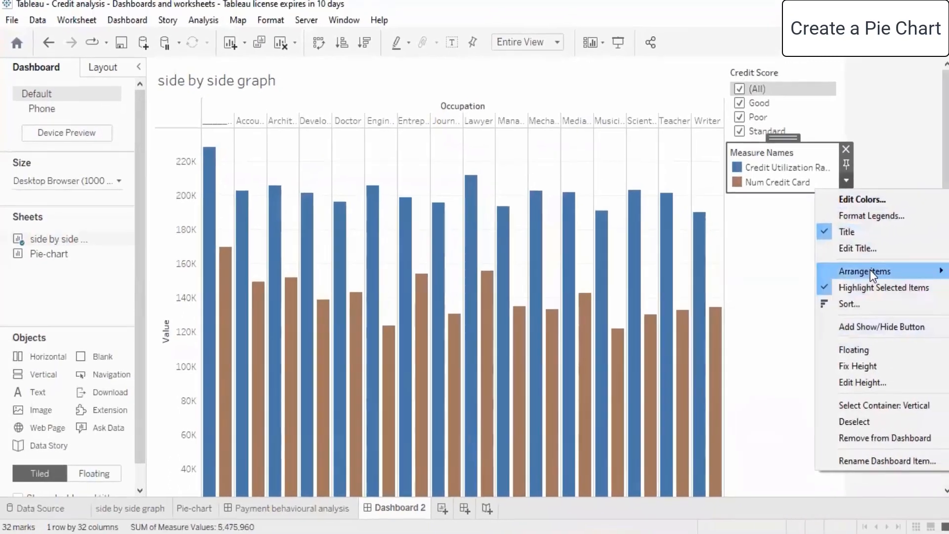
{"action": "mouse_move", "coordinate": [894, 266]}
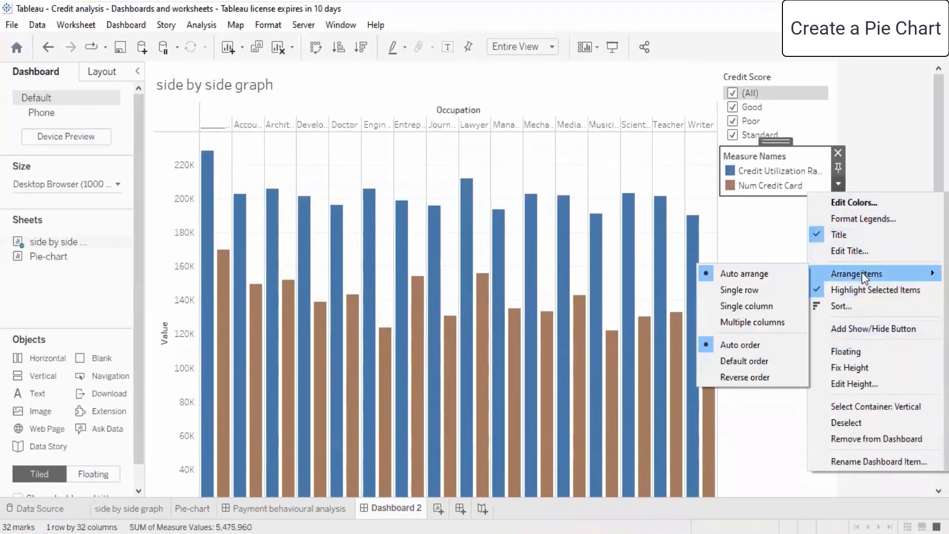
{"action": "left_click", "coordinate": [861, 327]}
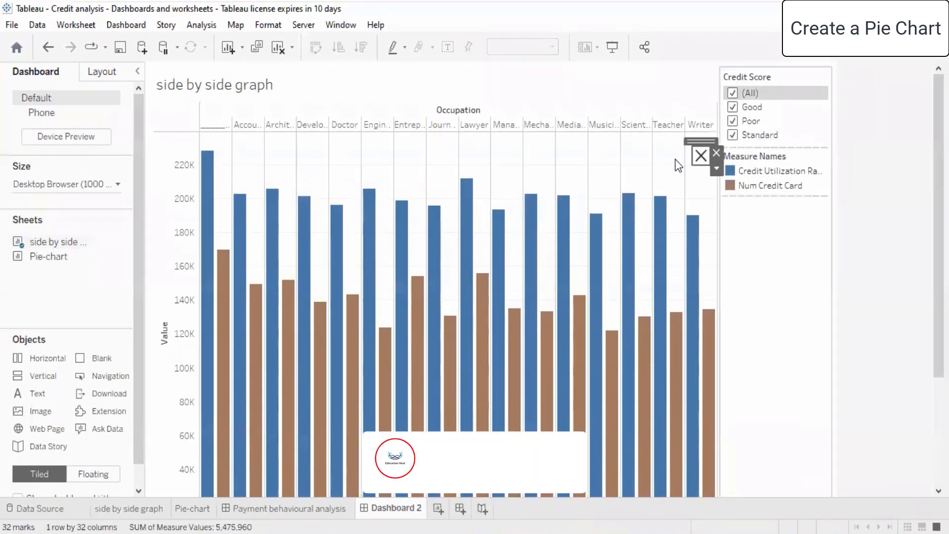
{"action": "right_click", "coordinate": [740, 191]}
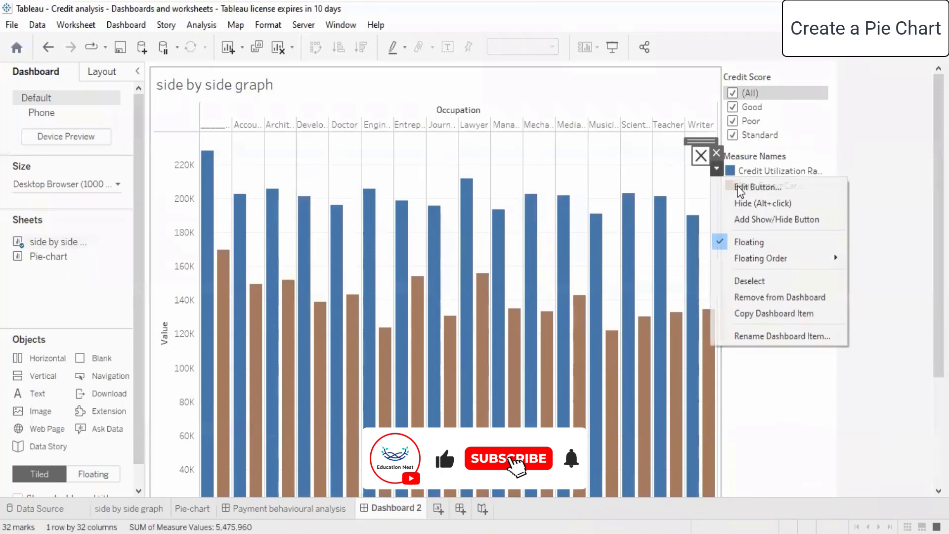
{"action": "left_click", "coordinate": [754, 175]}
{"action": "left_click", "coordinate": [754, 175]}
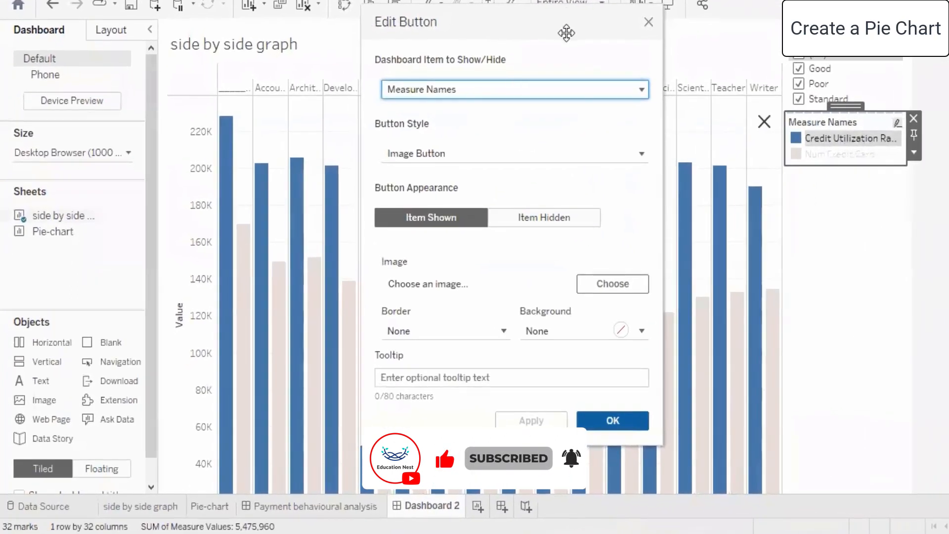
{"action": "left_click_drag", "start_coordinate": [641, 95], "coordinate": [670, 105]}
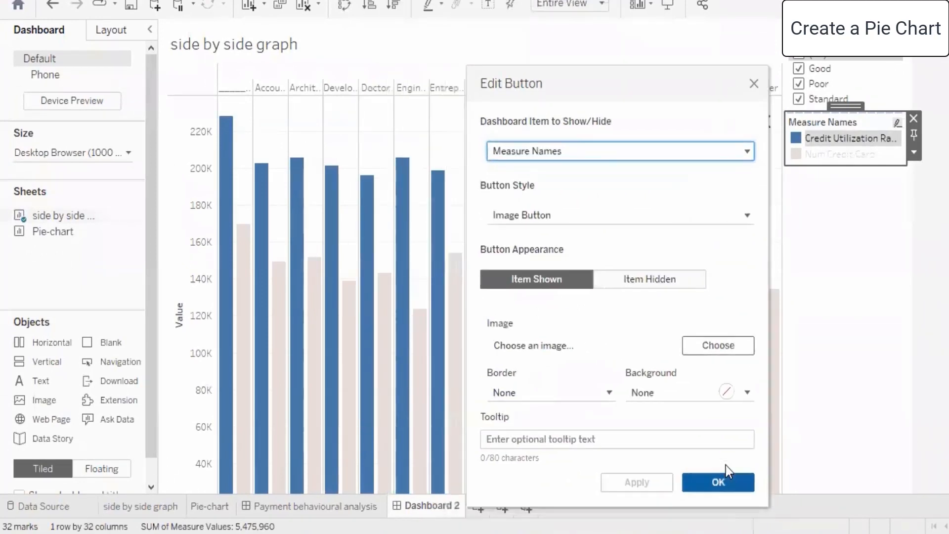
{"action": "left_click", "coordinate": [732, 459]}
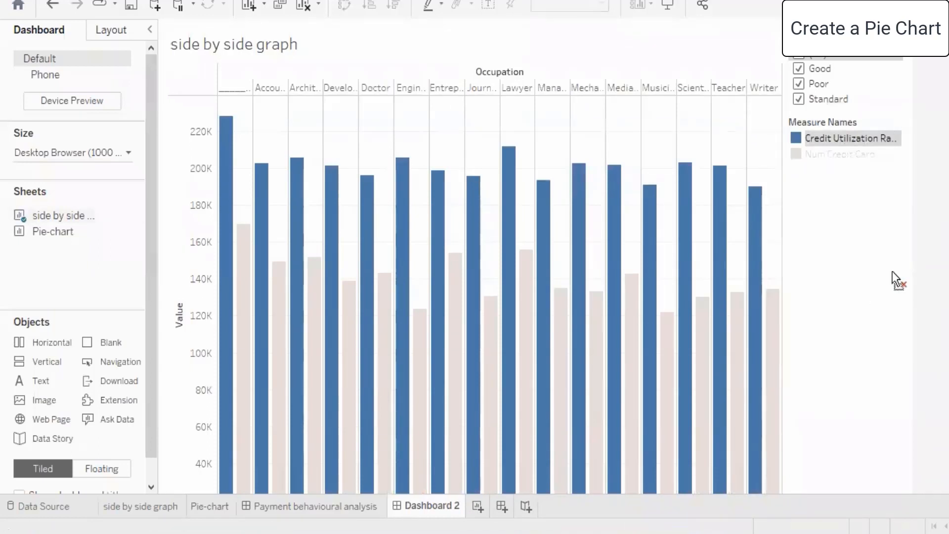
Step: Clear the Credit Utilization Ratio highlight in the Measure Names legend
{"action": "left_click", "coordinate": [860, 146]}
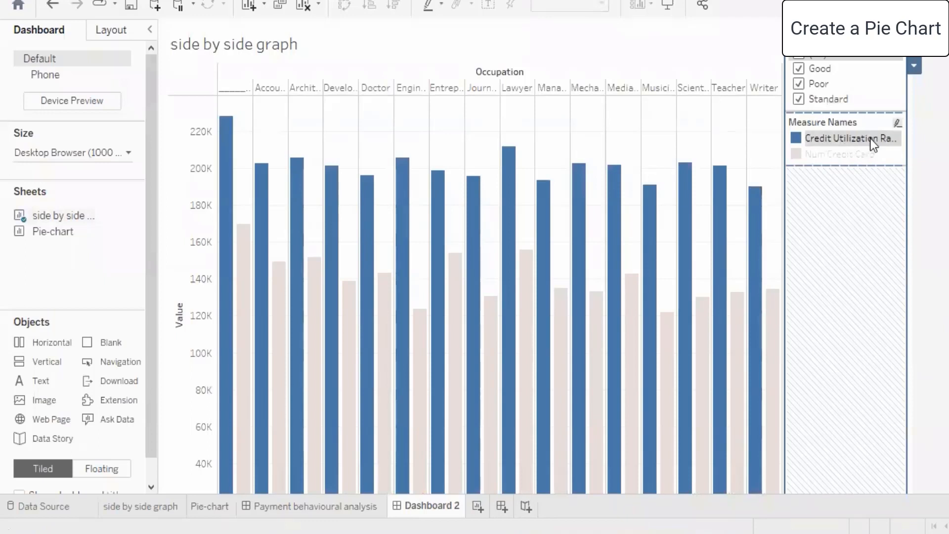
{"action": "left_click", "coordinate": [870, 138]}
{"action": "left_click", "coordinate": [864, 187]}
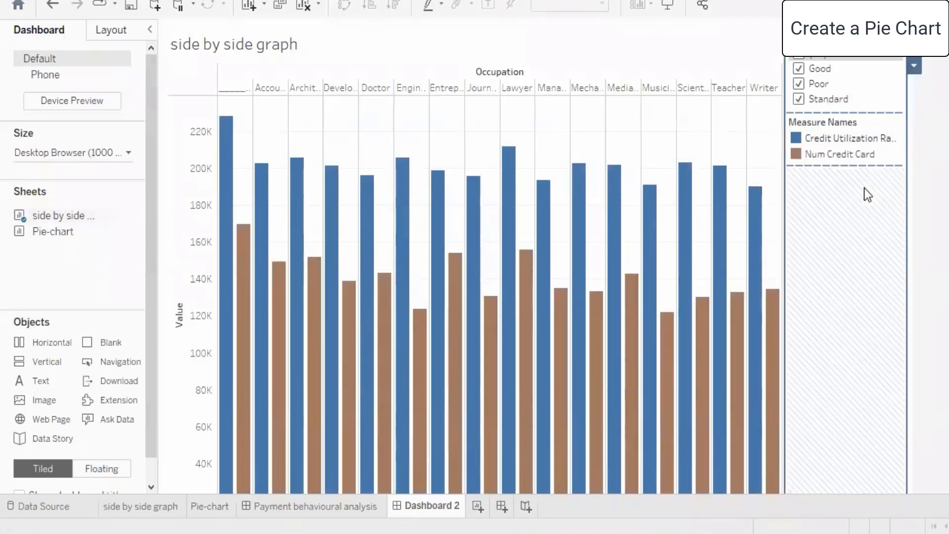
Step: Filter the side by side graph to only the Poor credit score and look over its bars
{"action": "left_click", "coordinate": [798, 55]}
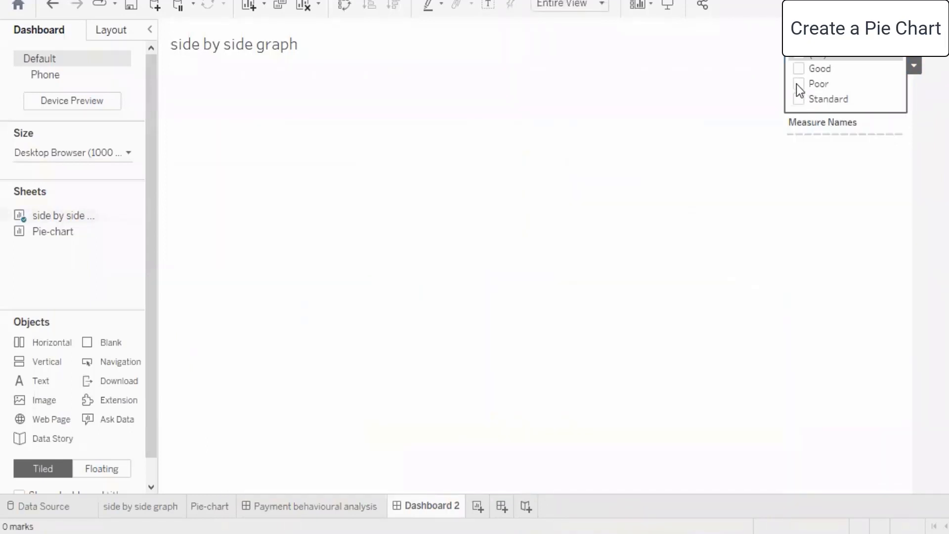
{"action": "left_click", "coordinate": [798, 84]}
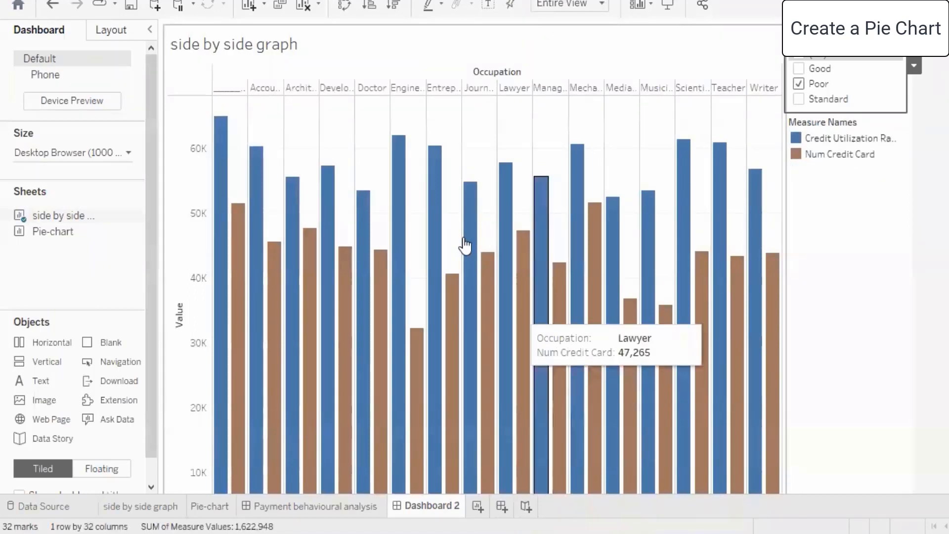
{"action": "scroll", "coordinate": [449, 251], "scroll_direction": "down", "scroll_amount": 3}
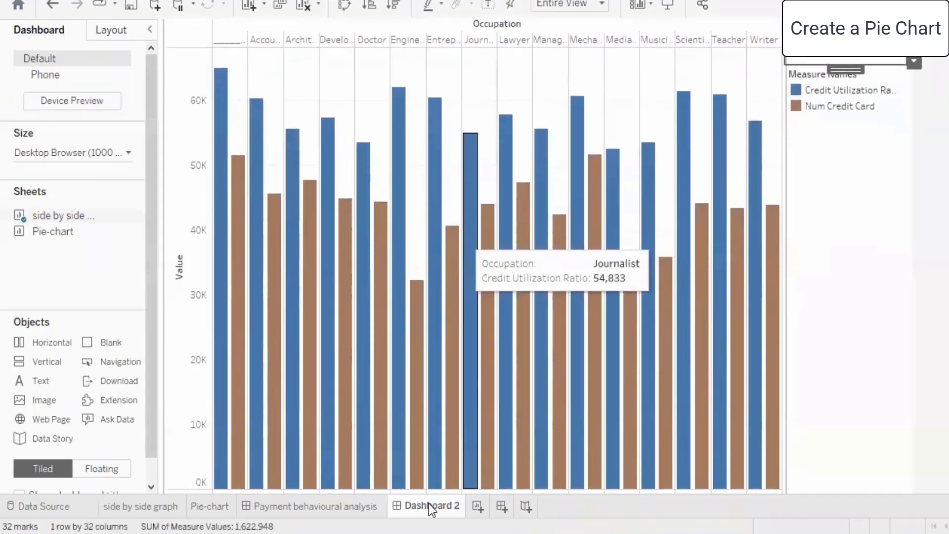
Step: Rename Dashboard 2 as "Credit score - Dashboard"
{"action": "scroll", "coordinate": [463, 334], "scroll_direction": "down", "scroll_amount": 1}
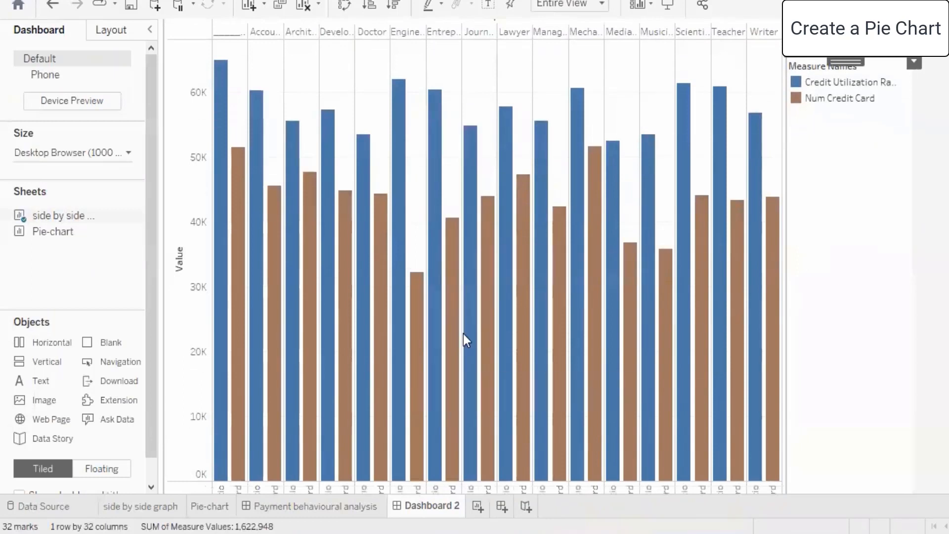
{"action": "right_click", "coordinate": [466, 307]}
{"action": "left_click", "coordinate": [467, 308]}
{"action": "type", "text": "Credit score - Dashboard"}
{"action": "key", "text": "Return"}
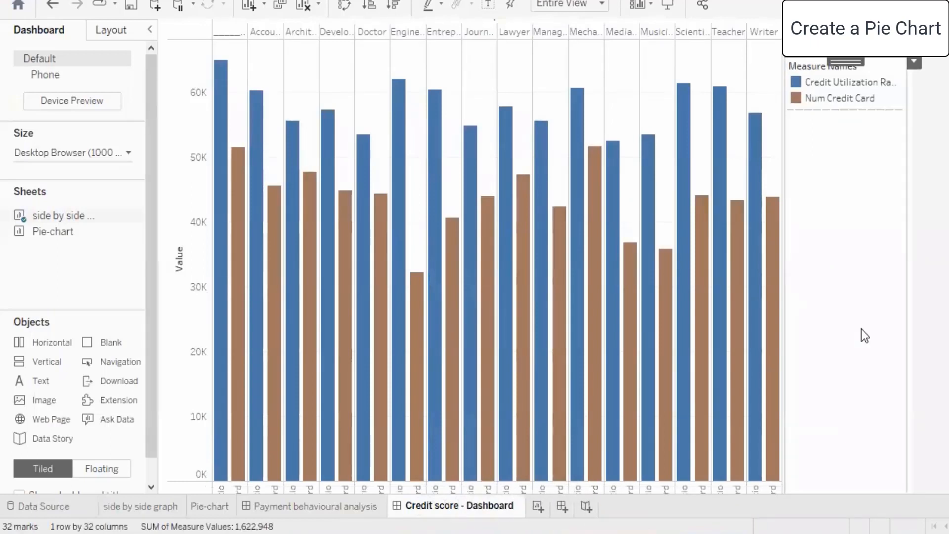
{"action": "left_click", "coordinate": [823, 335]}
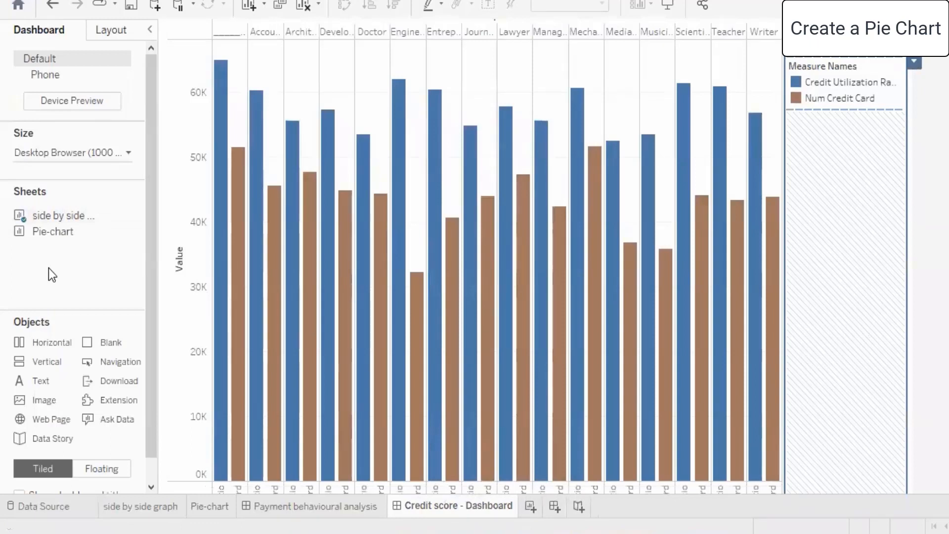
{"action": "left_click", "coordinate": [435, 114]}
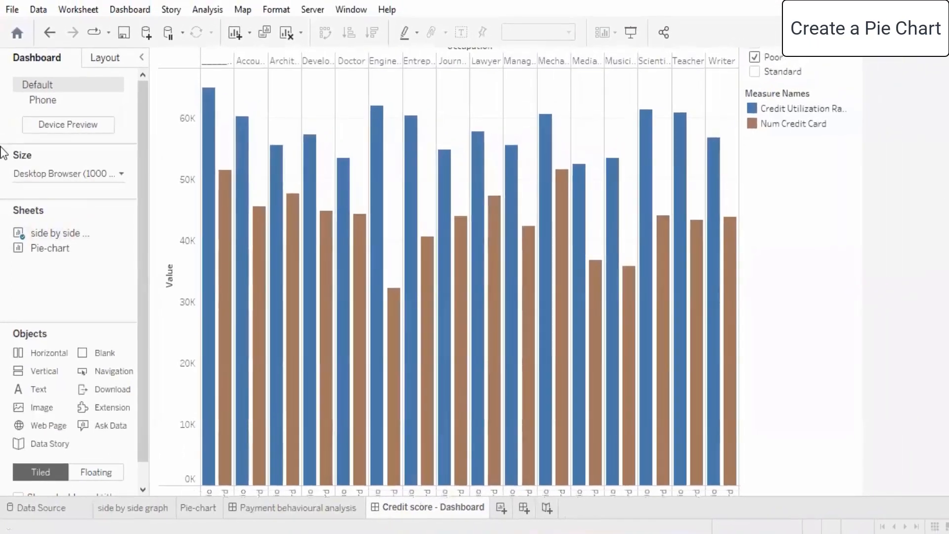
Step: Switch the dashboard to its Phone layout and set the Credit Score filter to (All)
{"action": "left_click", "coordinate": [43, 100]}
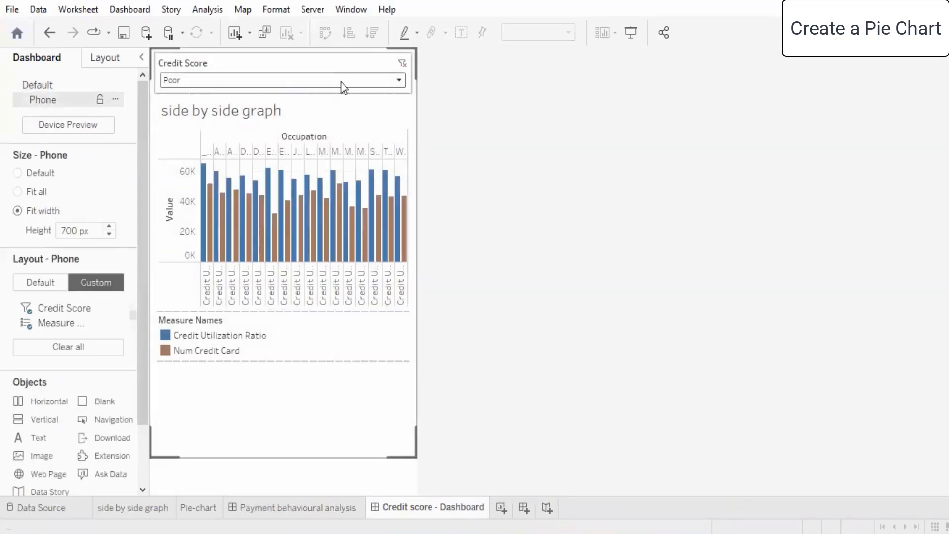
{"action": "left_click", "coordinate": [173, 80]}
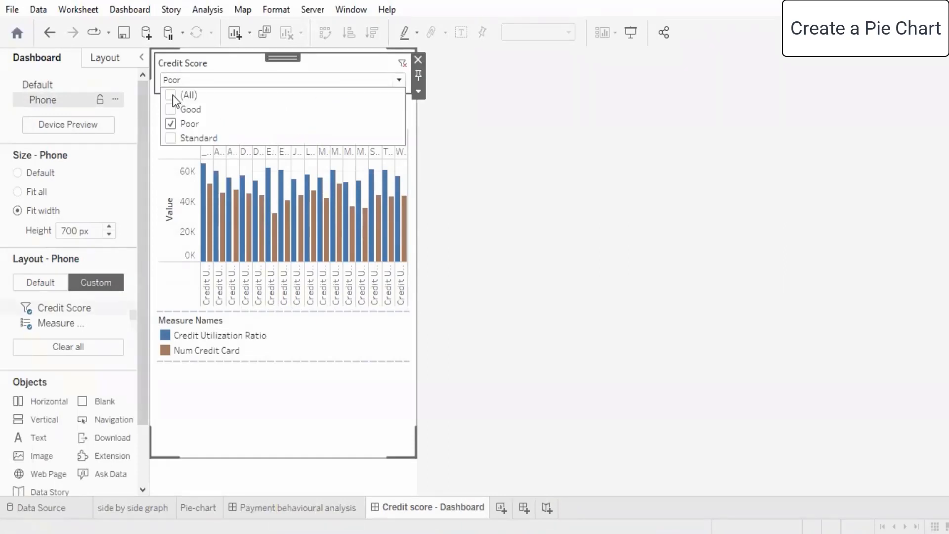
{"action": "left_click", "coordinate": [171, 95]}
{"action": "left_click", "coordinate": [216, 391]}
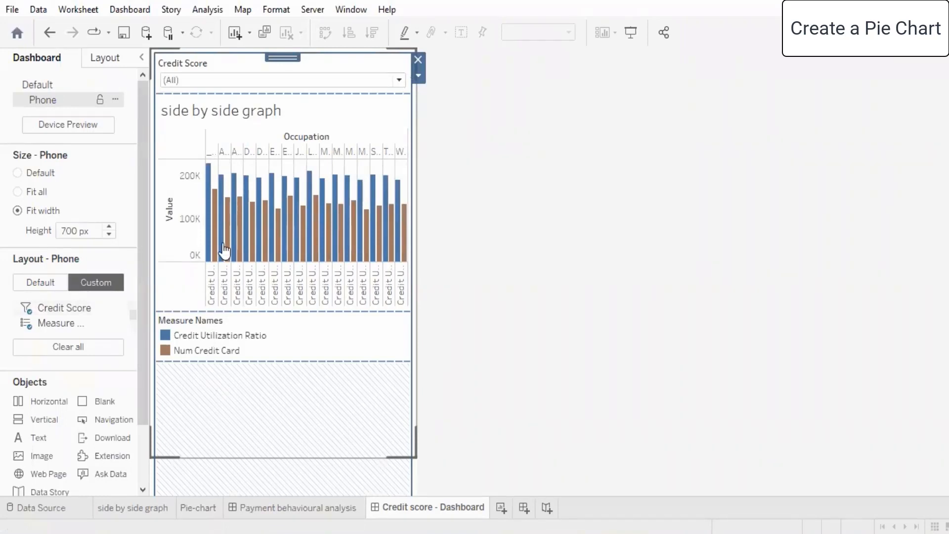
{"action": "mouse_move", "coordinate": [209, 175]}
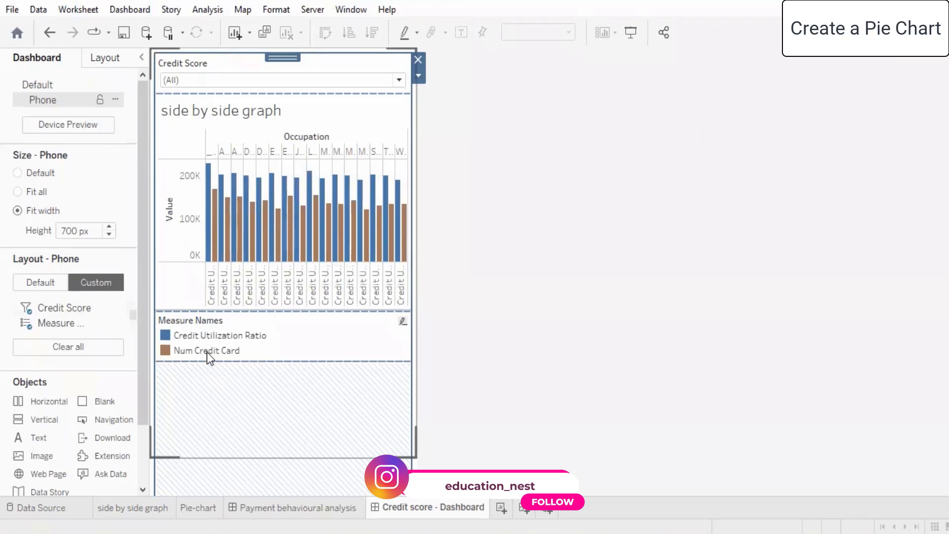
{"action": "left_click", "coordinate": [540, 273]}
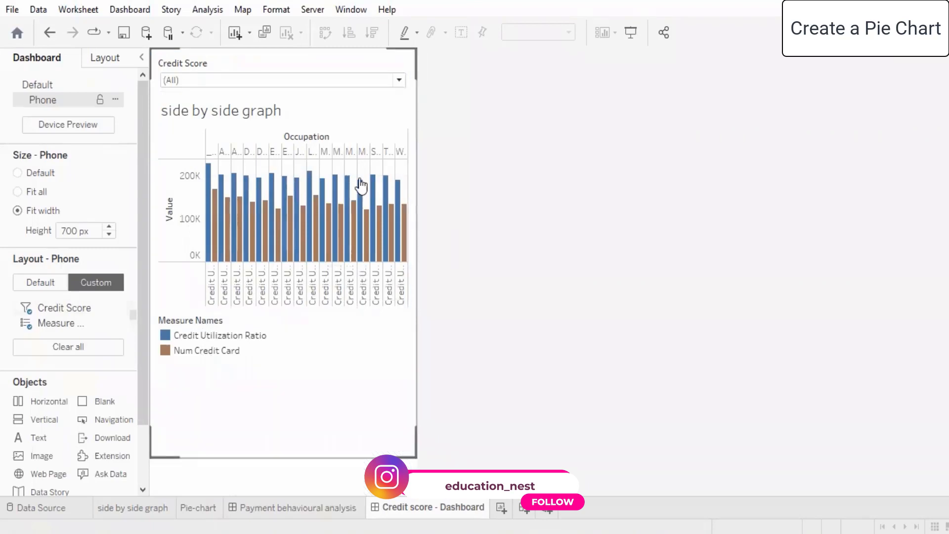
{"action": "left_click", "coordinate": [416, 448]}
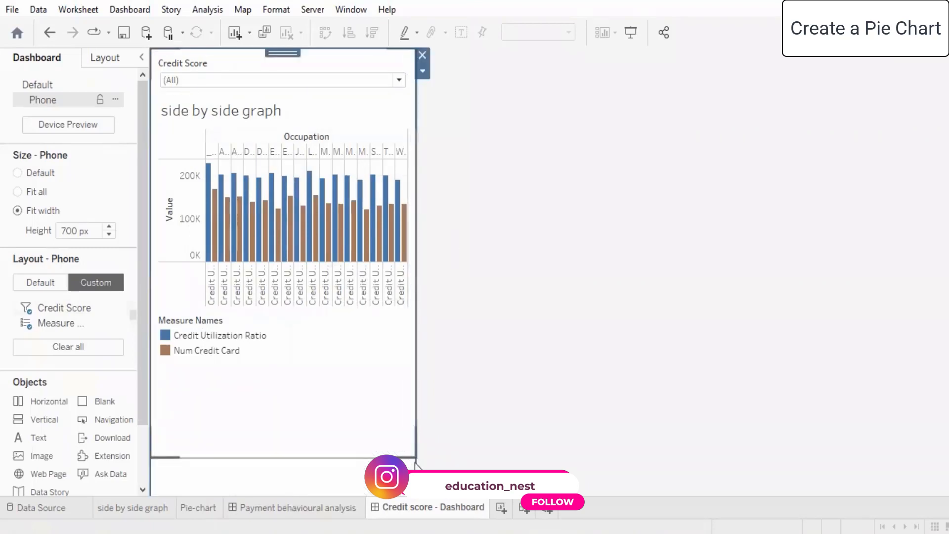
{"action": "left_click", "coordinate": [494, 358]}
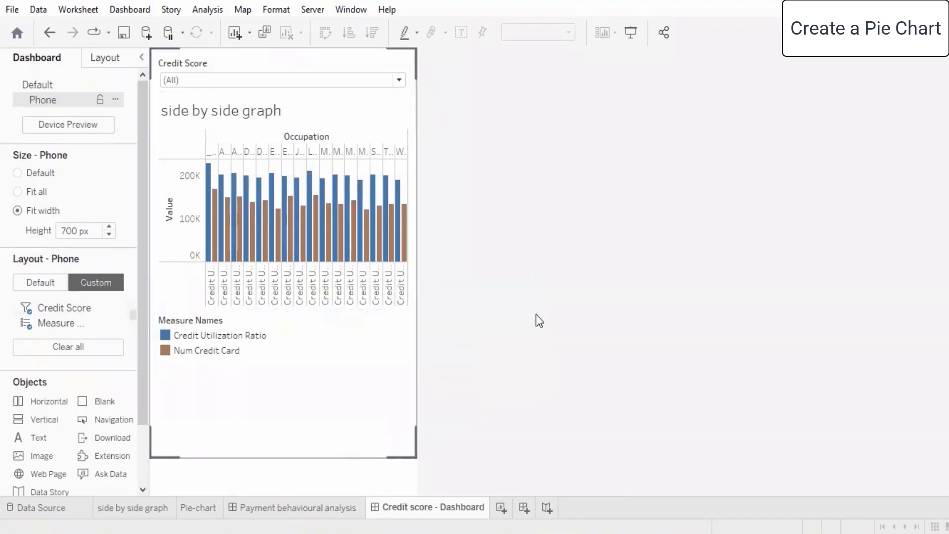
Step: Turn on the device preview and cycle the device type through Default and Desktop to Phone
{"action": "left_click", "coordinate": [102, 58]}
{"action": "left_click", "coordinate": [54, 59]}
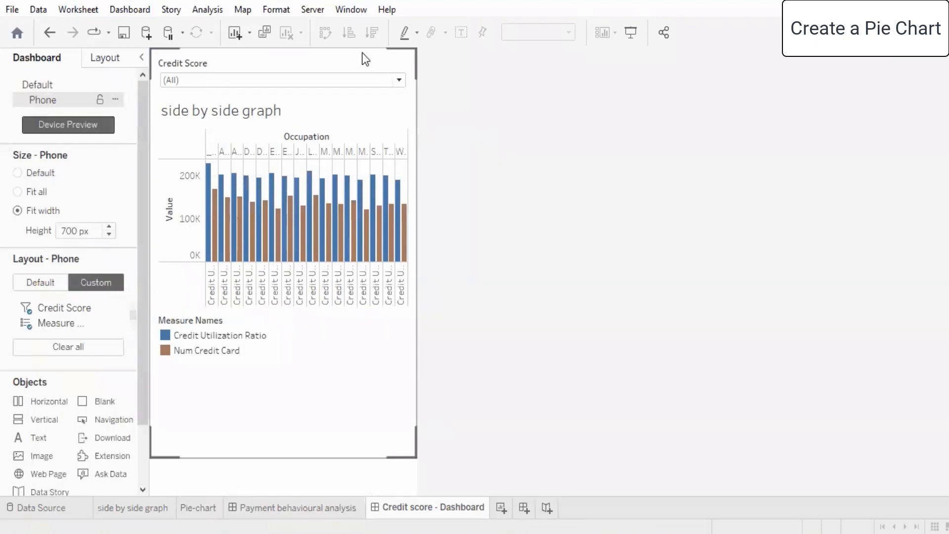
{"action": "left_click", "coordinate": [396, 63]}
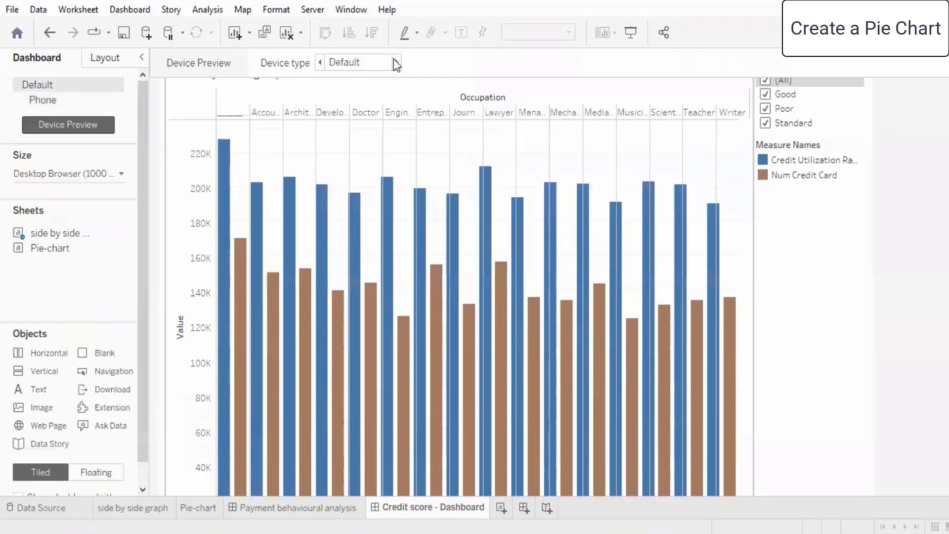
{"action": "left_click", "coordinate": [397, 62]}
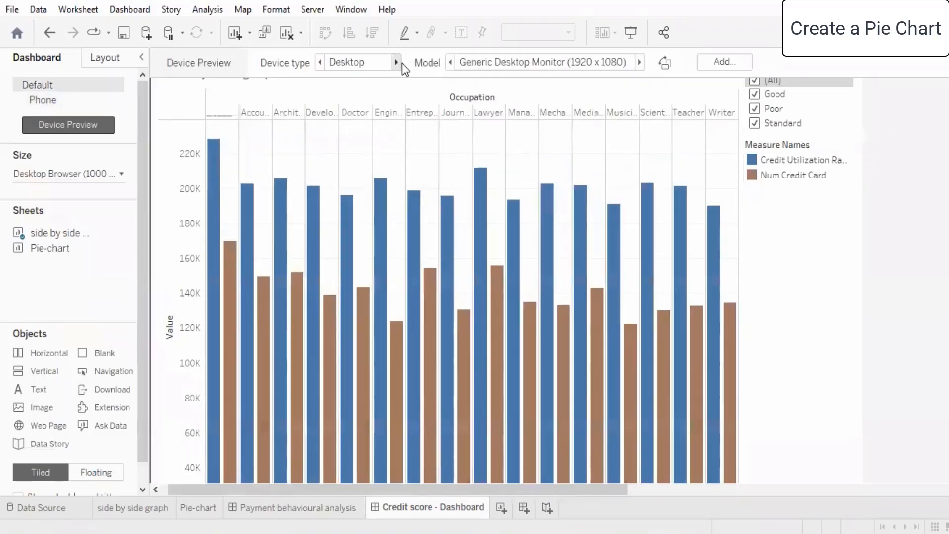
{"action": "left_click", "coordinate": [396, 62]}
{"action": "left_click", "coordinate": [396, 63]}
Step: Preview the phone layout on the iPhone and Samsung models, ending with the Google Pixel Series (411 x 731)
{"action": "left_click", "coordinate": [639, 63]}
{"action": "left_click", "coordinate": [639, 63]}
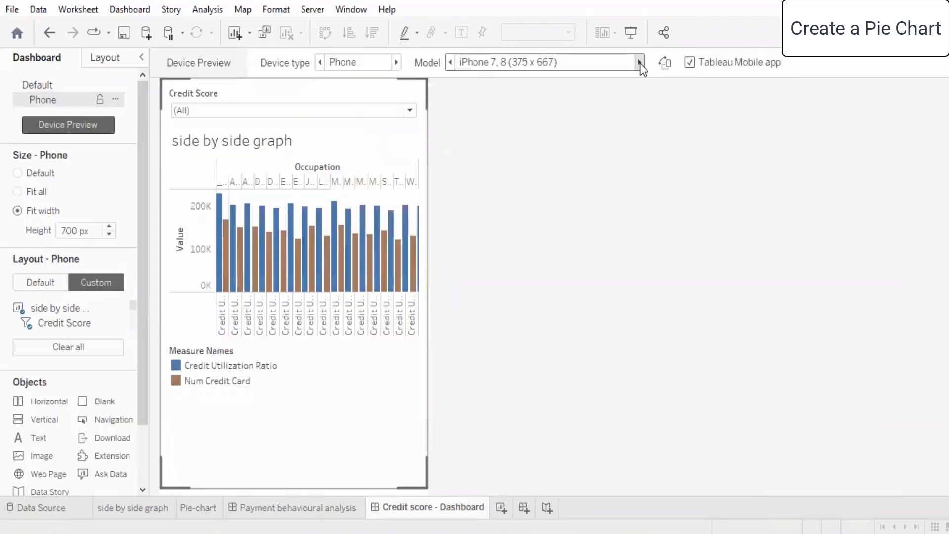
{"action": "left_click", "coordinate": [640, 63]}
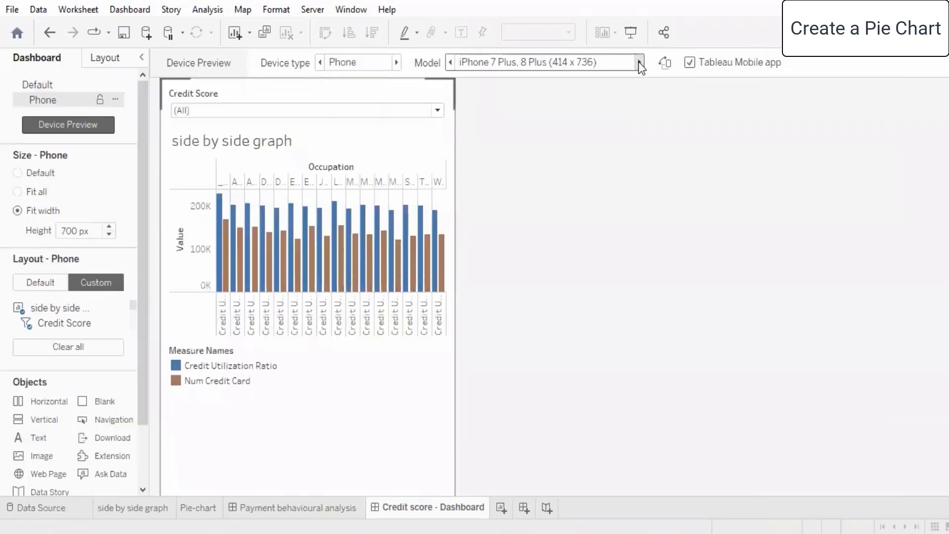
{"action": "left_click", "coordinate": [640, 63]}
{"action": "left_click", "coordinate": [640, 63]}
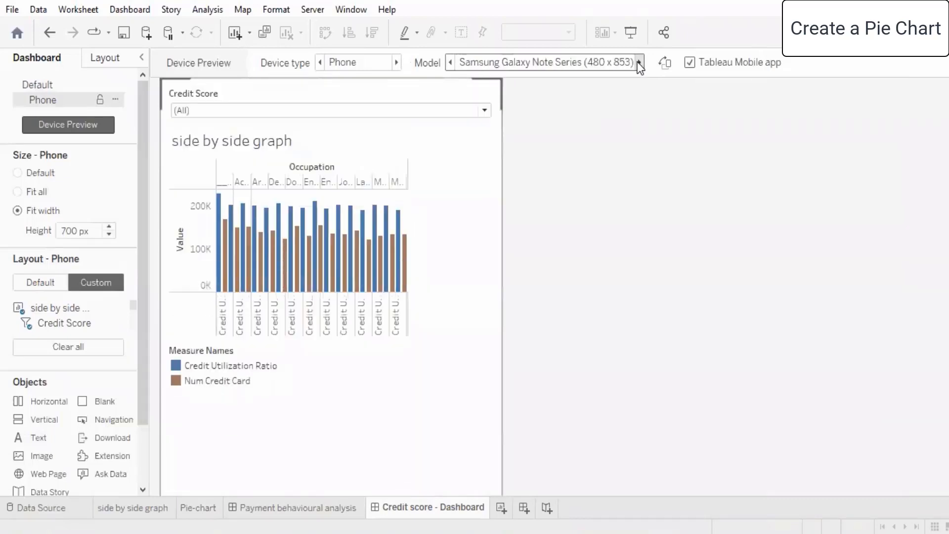
{"action": "left_click", "coordinate": [639, 63]}
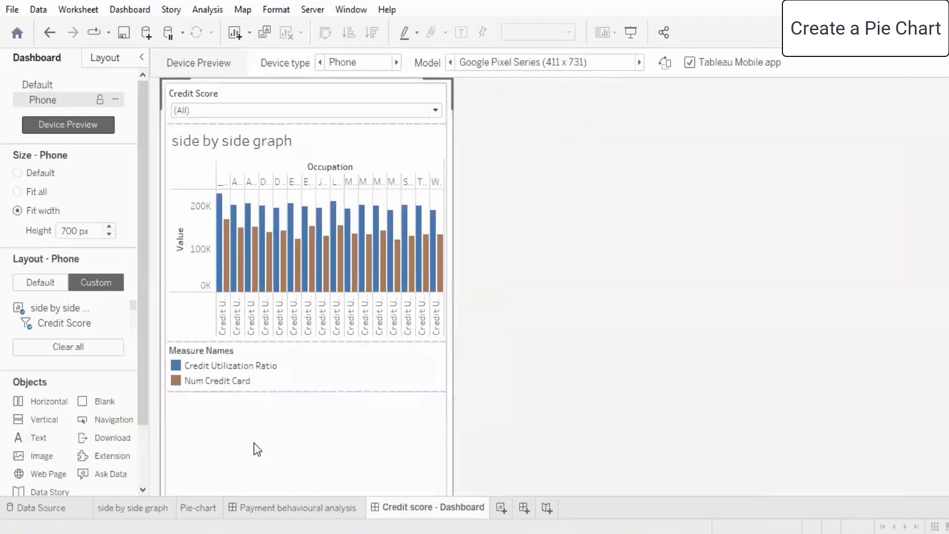
{"action": "left_click", "coordinate": [256, 449]}
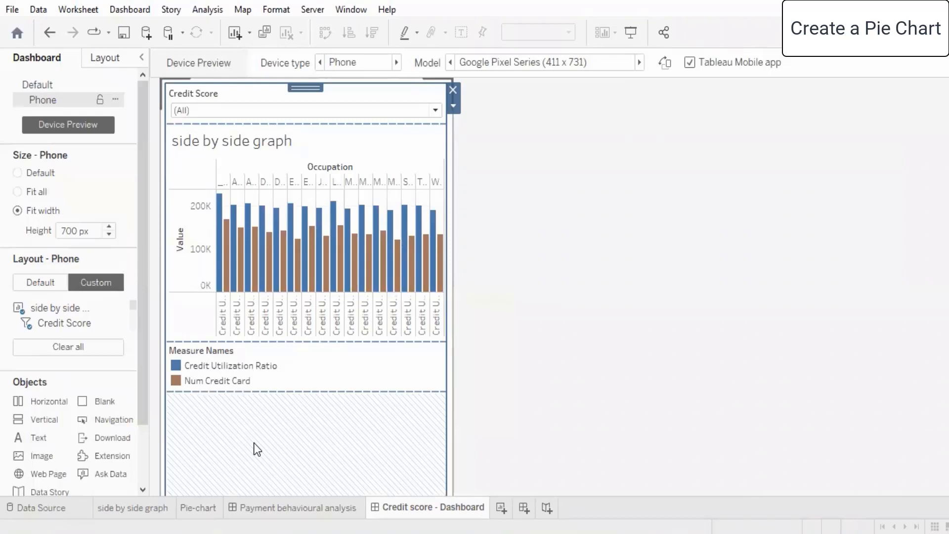
{"action": "left_click", "coordinate": [581, 364]}
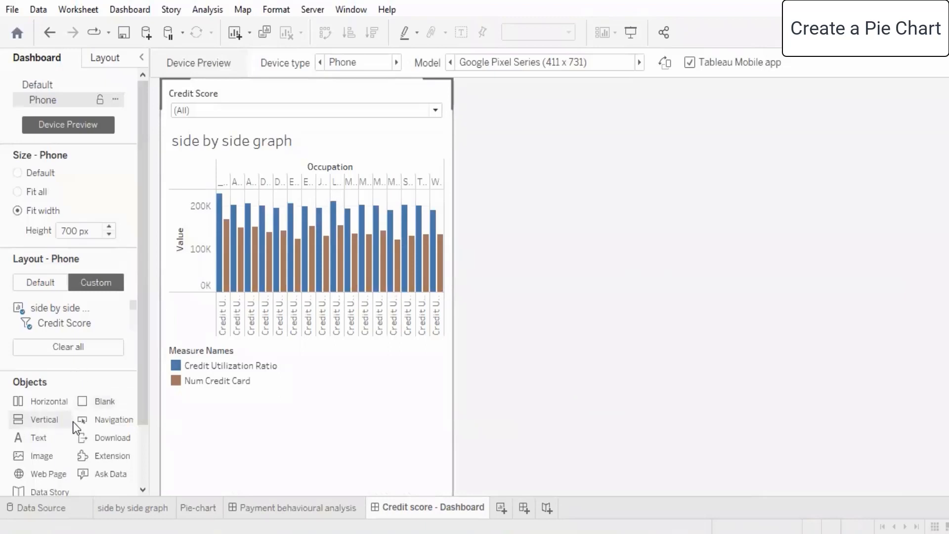
Step: Show the dashboard title on the Credit score dashboard
{"action": "scroll", "coordinate": [70, 417], "scroll_direction": "down", "scroll_amount": 2}
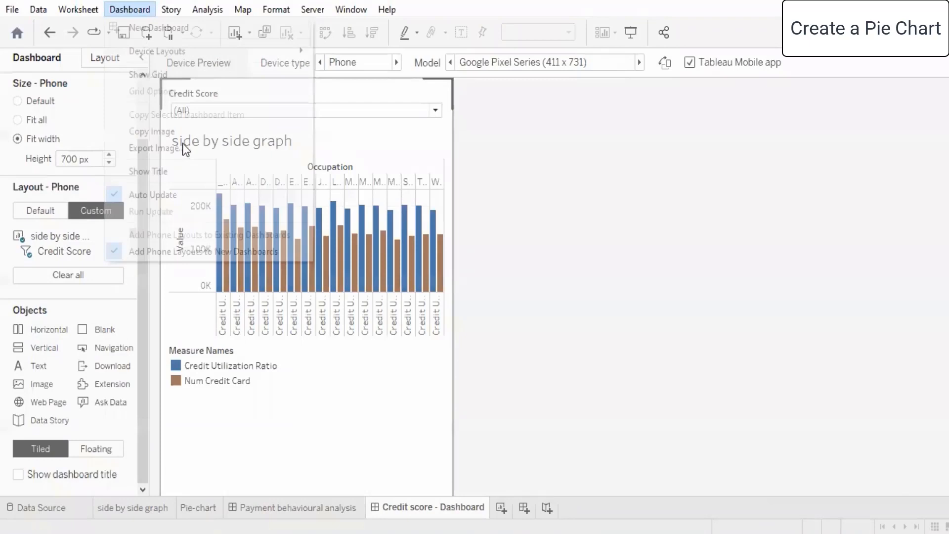
{"action": "left_click", "coordinate": [183, 177]}
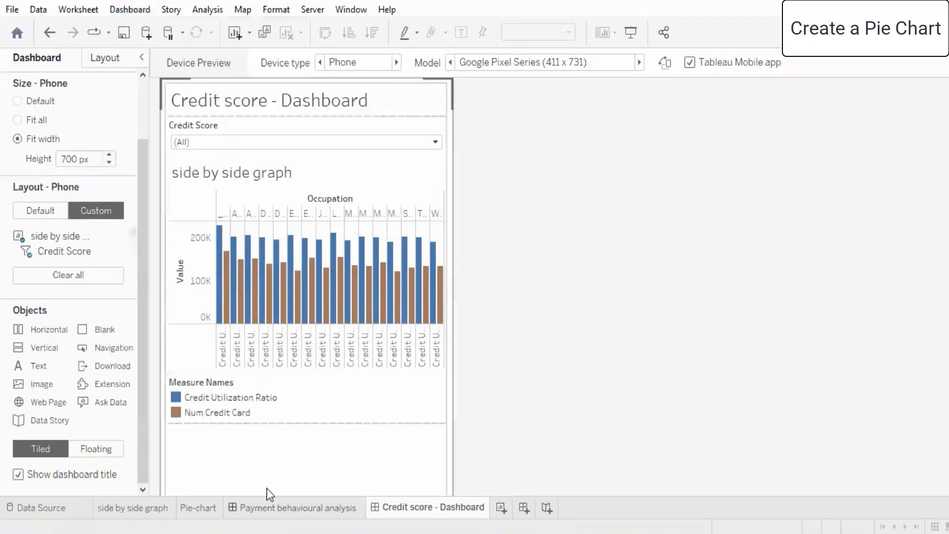
Step: Hide the Credit score dashboard's title and show it again
{"action": "left_click", "coordinate": [126, 15]}
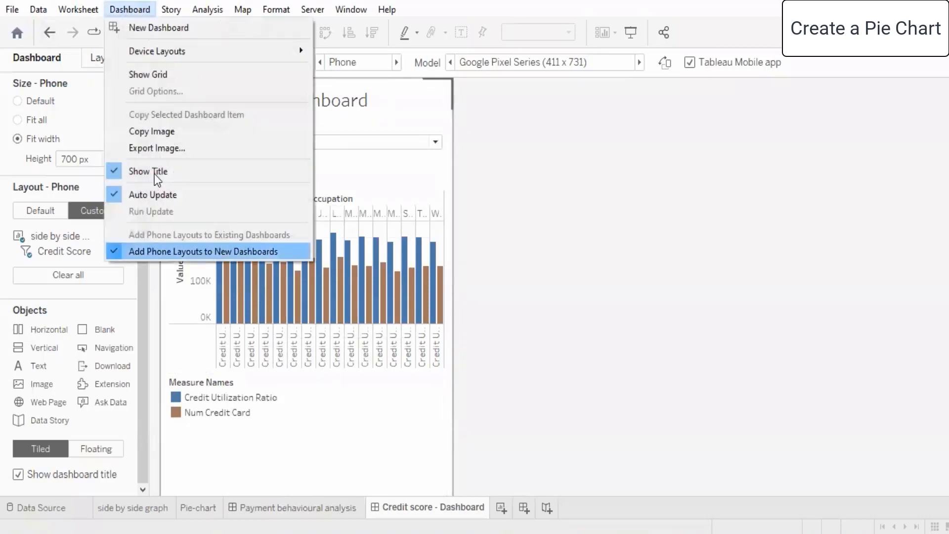
{"action": "left_click", "coordinate": [154, 173]}
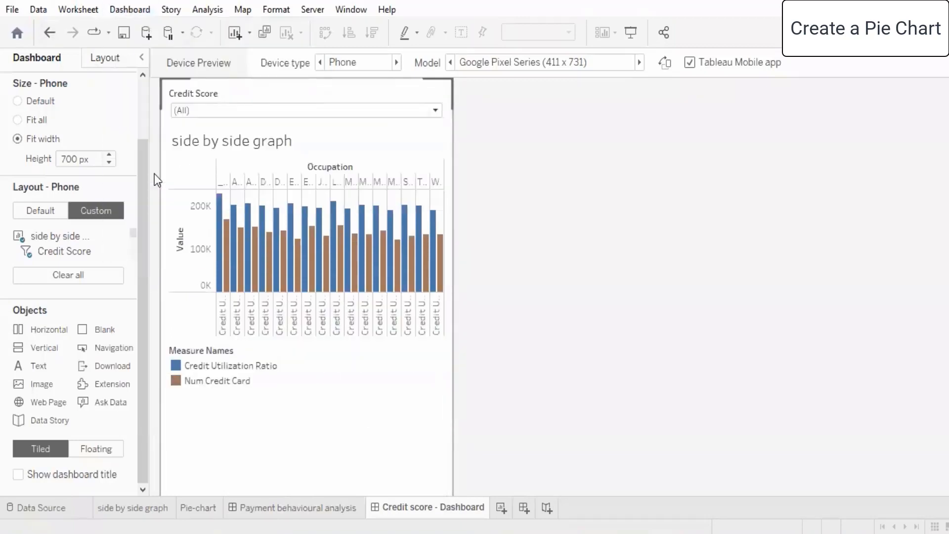
{"action": "left_click", "coordinate": [122, 11]}
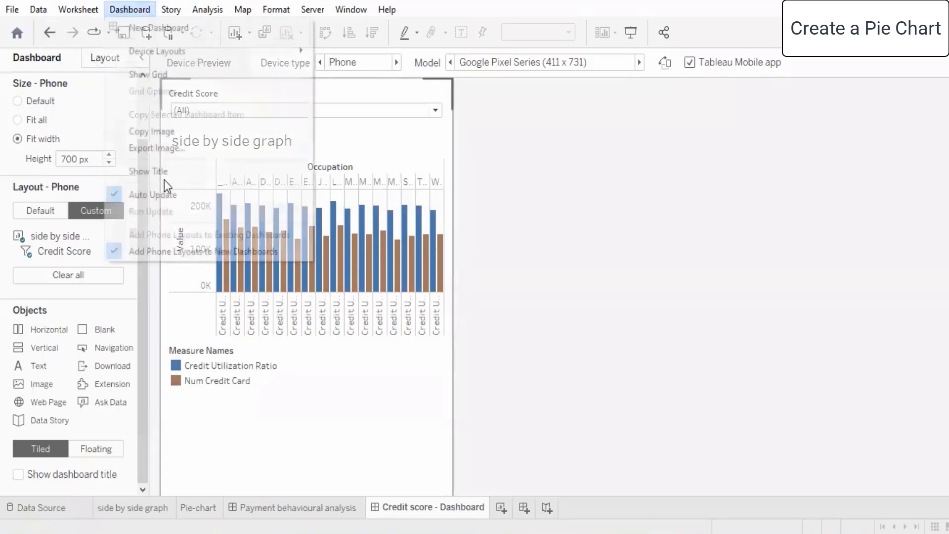
{"action": "left_click", "coordinate": [162, 175]}
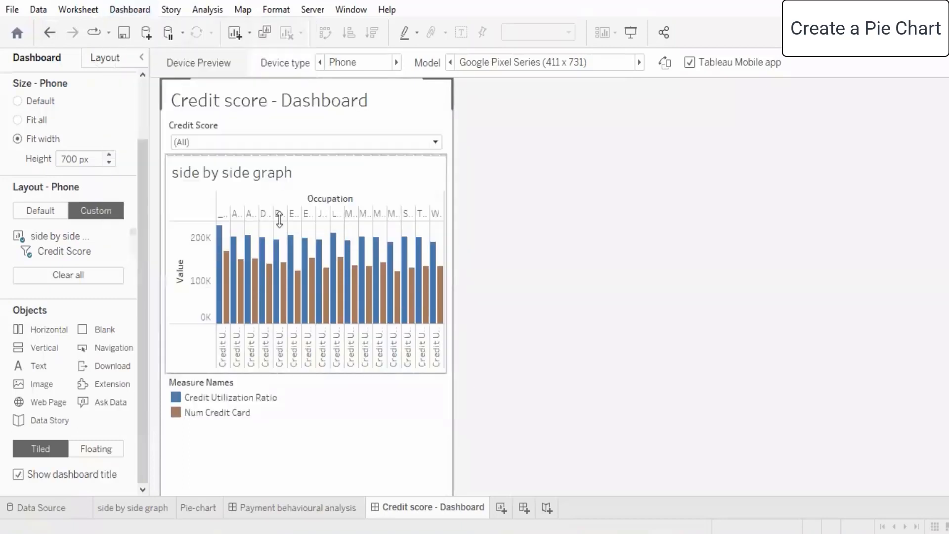
Step: Export the phone layout as a PNG image named "Dashboard - Credit score mobile layout" in the Day 5 folder
{"action": "left_click", "coordinate": [279, 447]}
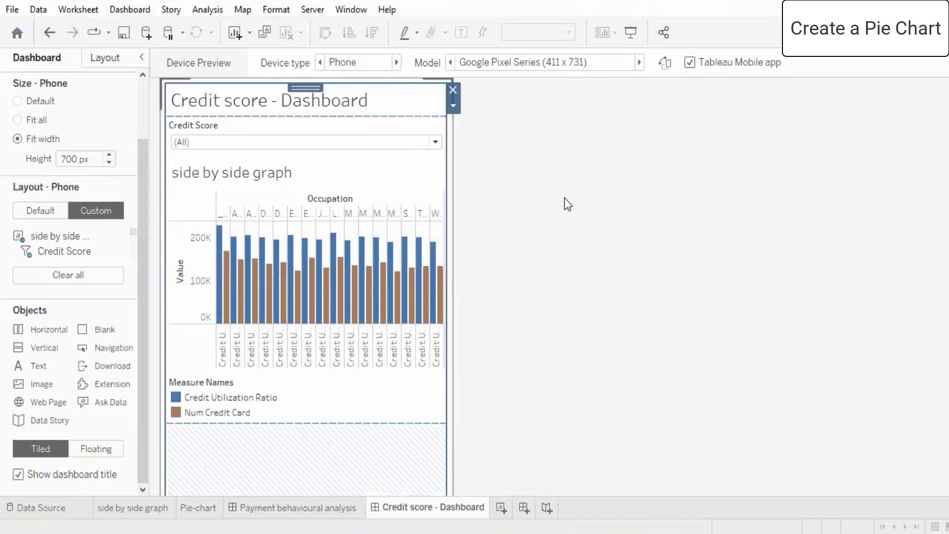
{"action": "left_click", "coordinate": [129, 9]}
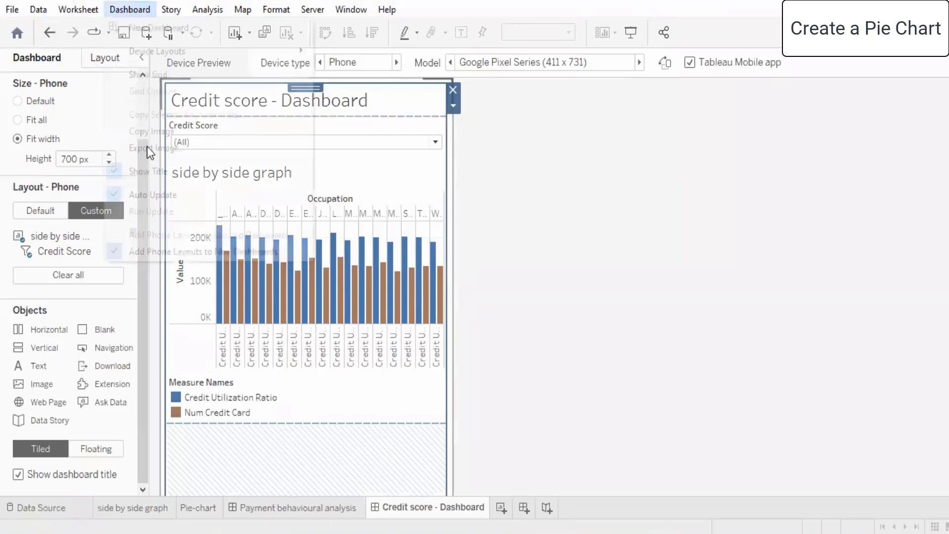
{"action": "left_click", "coordinate": [498, 317]}
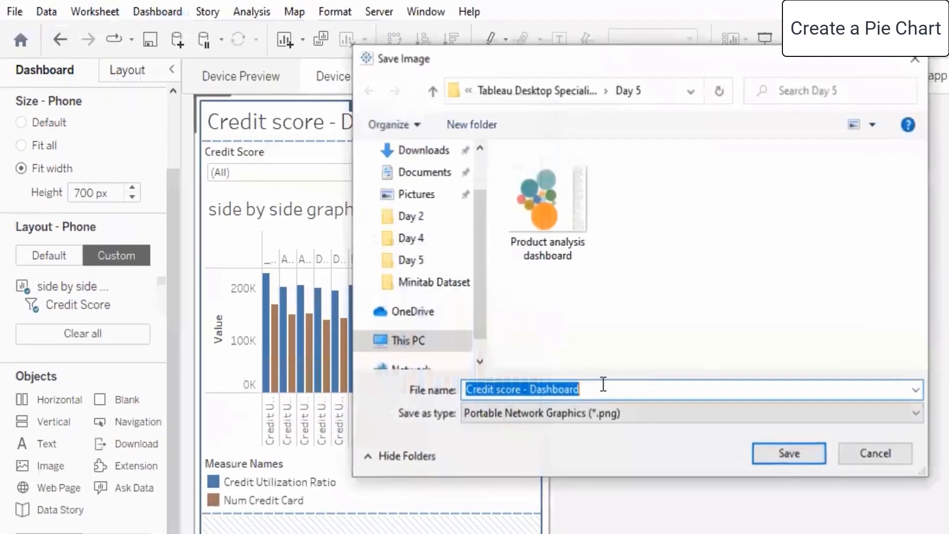
{"action": "left_click", "coordinate": [603, 384]}
{"action": "type", "text": "mobile"}
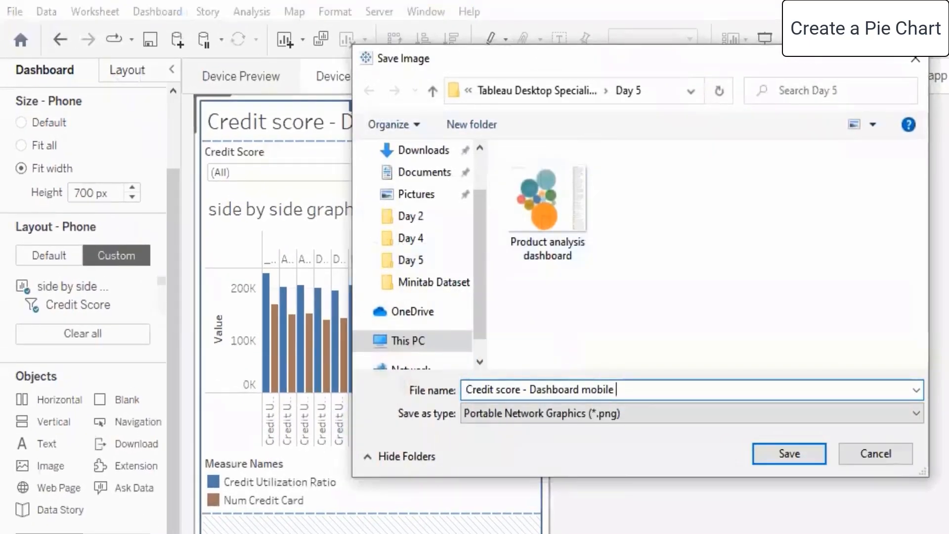
{"action": "type", "text": " layout"}
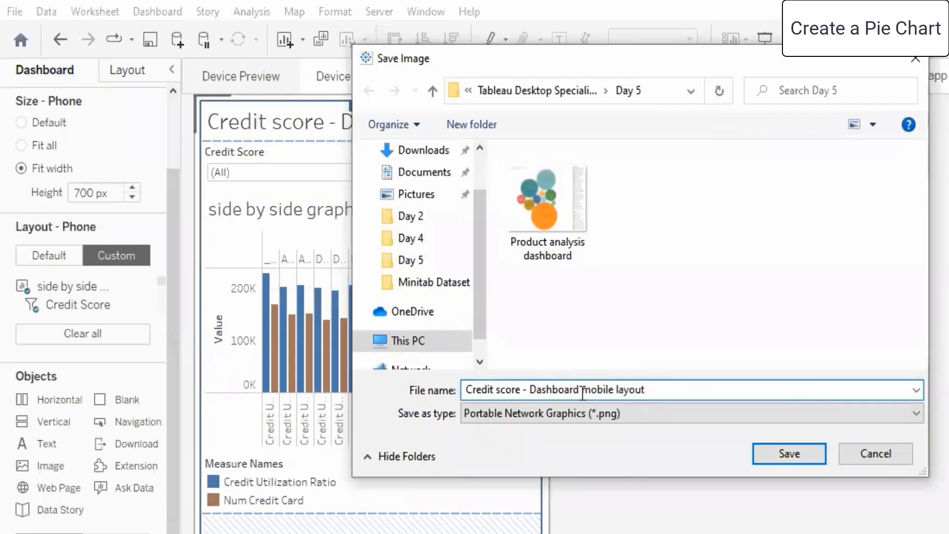
{"action": "left_click_drag", "start_coordinate": [582, 391], "coordinate": [454, 393]}
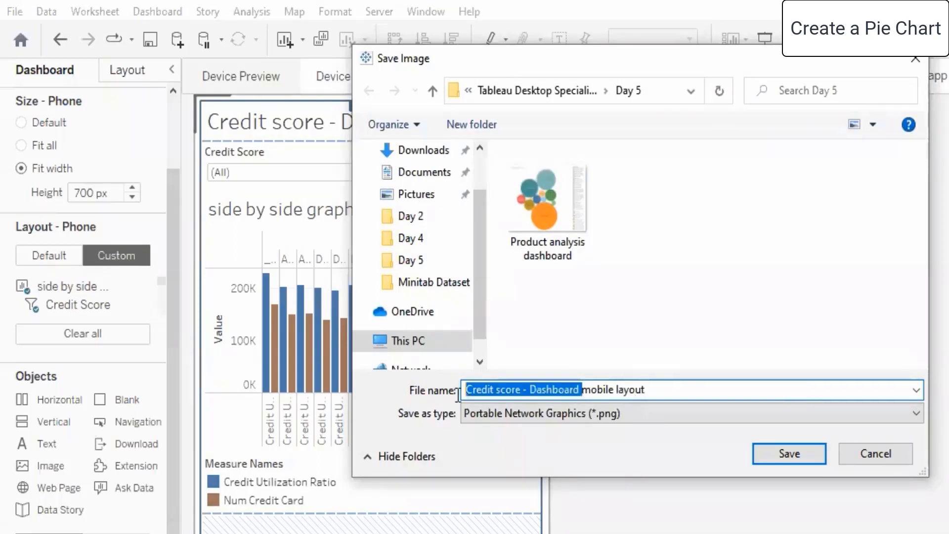
{"action": "key", "text": "BackSpace"}
{"action": "type", "text": "Dashboa"}
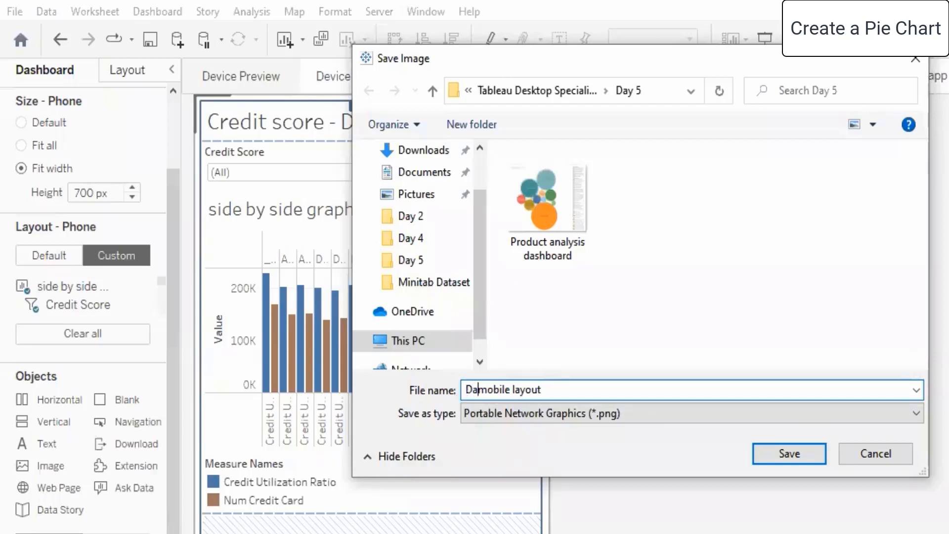
{"action": "type", "text": "rd - Cre"}
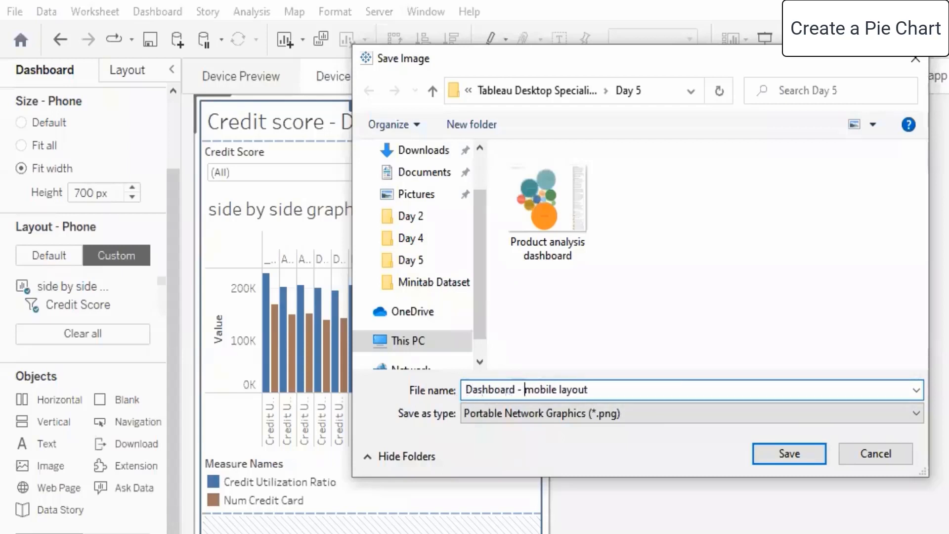
{"action": "type", "text": "dit score"}
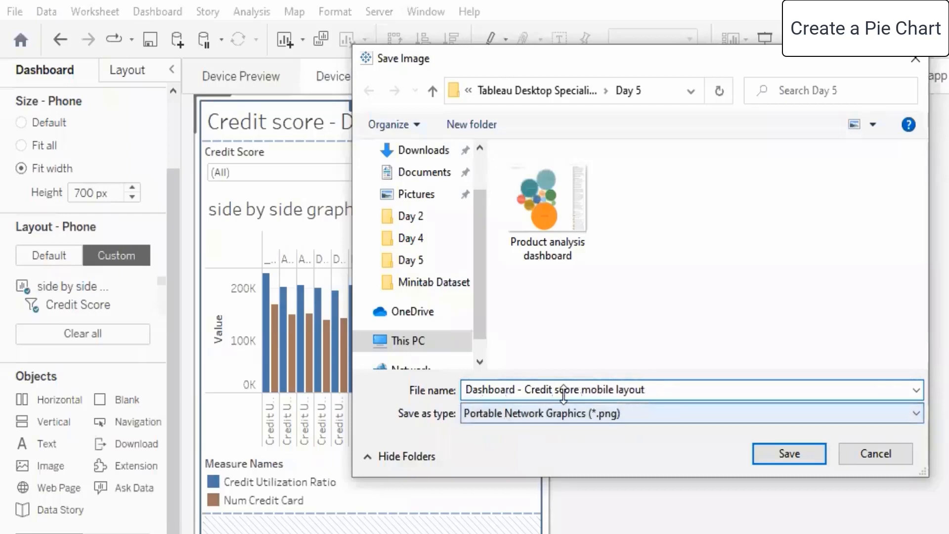
{"action": "left_click", "coordinate": [800, 465]}
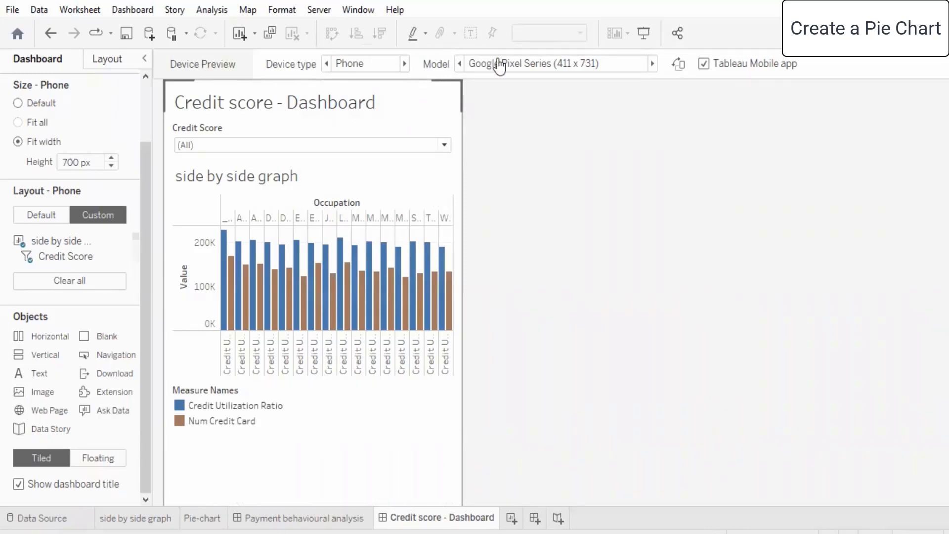
Step: Switch the device preview to Tablet and choose the iPad 3, 4 (1024 x 768) model
{"action": "left_click", "coordinate": [404, 63]}
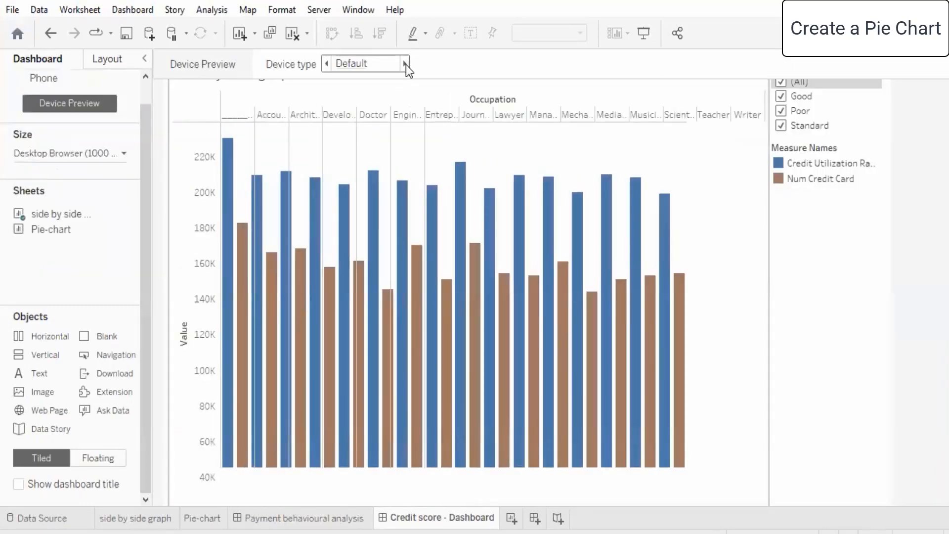
{"action": "left_click", "coordinate": [405, 63]}
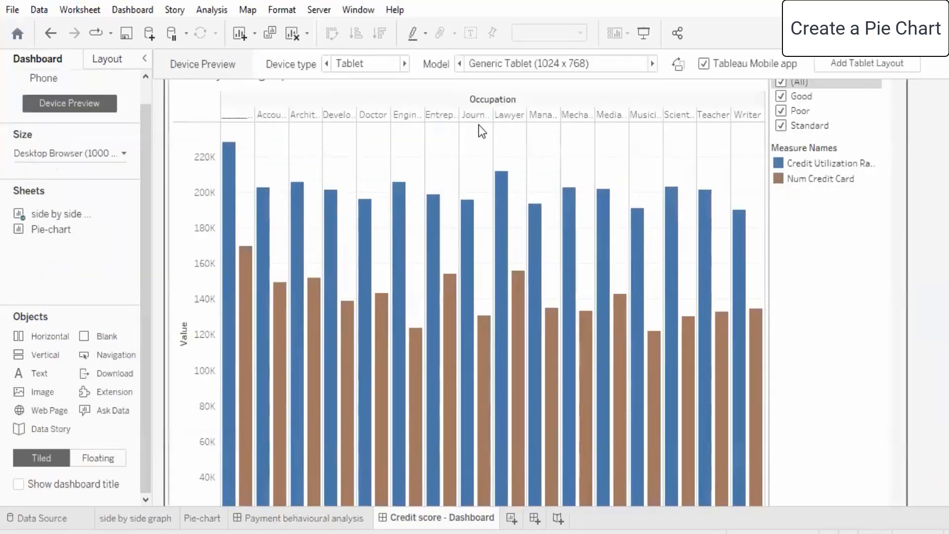
{"action": "left_click", "coordinate": [652, 63]}
{"action": "left_click", "coordinate": [652, 63]}
{"action": "left_click", "coordinate": [652, 64]}
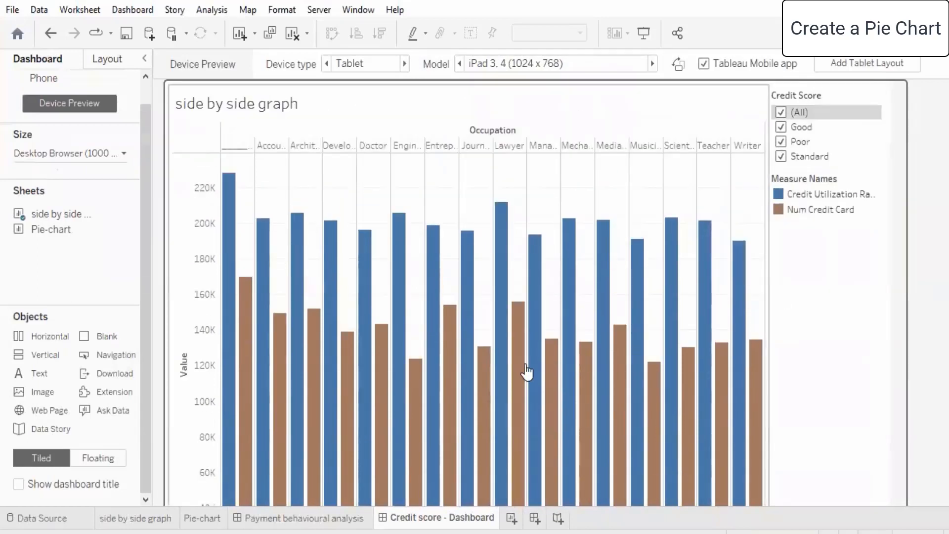
Step: Export the tablet preview as a PNG image named "Dashboard - Credit score tablet layout" in the Day 5 folder
{"action": "left_click", "coordinate": [131, 11]}
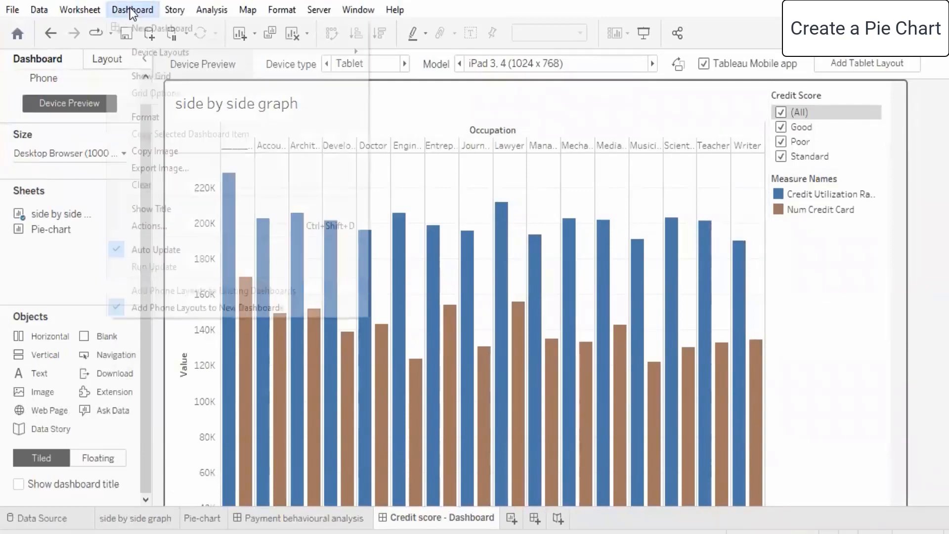
{"action": "left_click", "coordinate": [205, 166]}
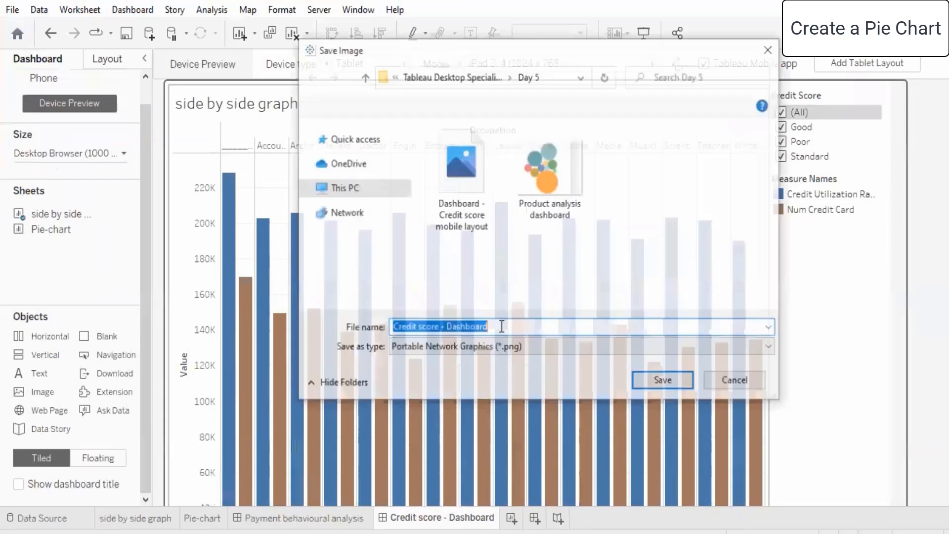
{"action": "key", "text": "BackSpace"}
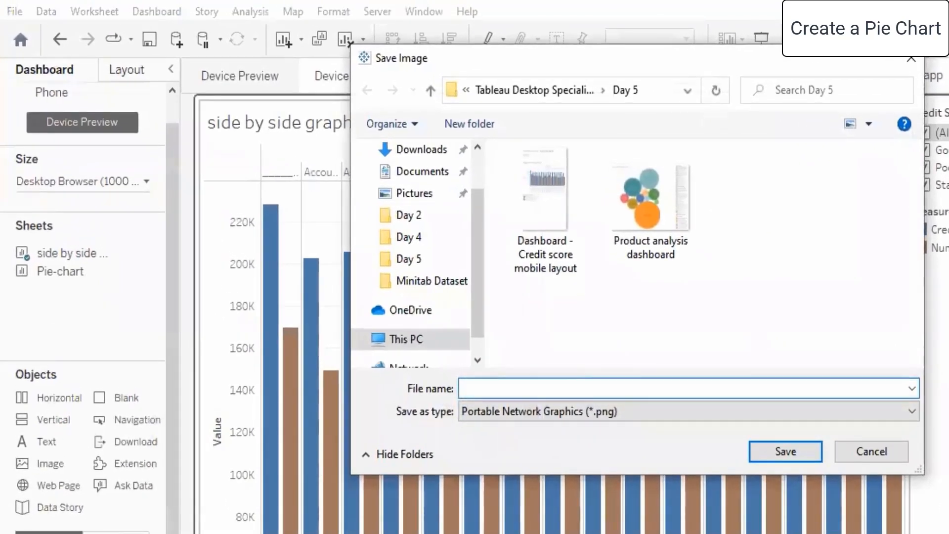
{"action": "type", "text": "Dashboard - Credit"}
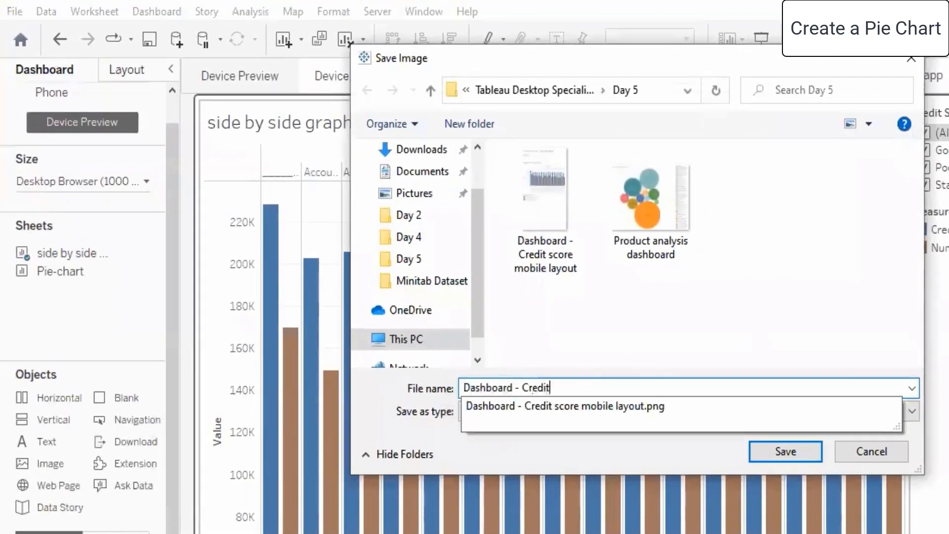
{"action": "type", "text": " score table"}
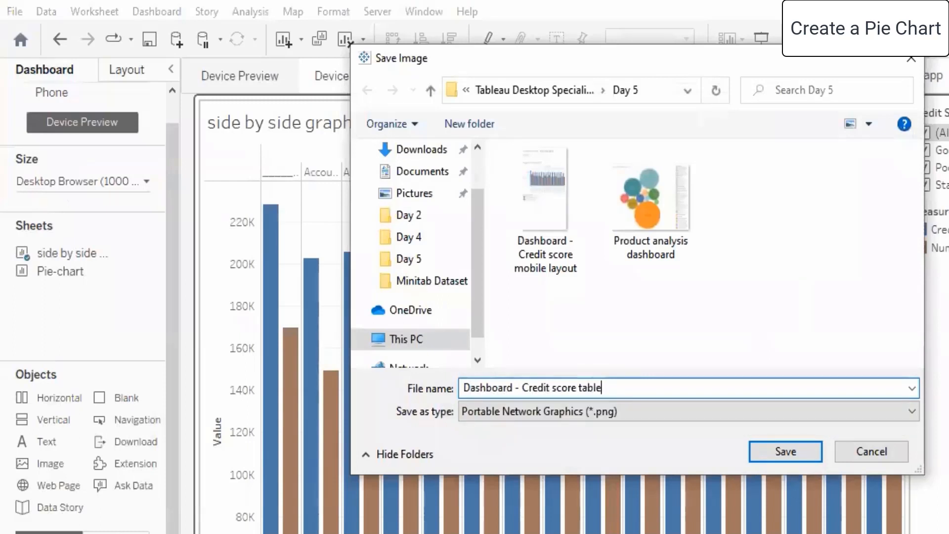
{"action": "type", "text": "t layout"}
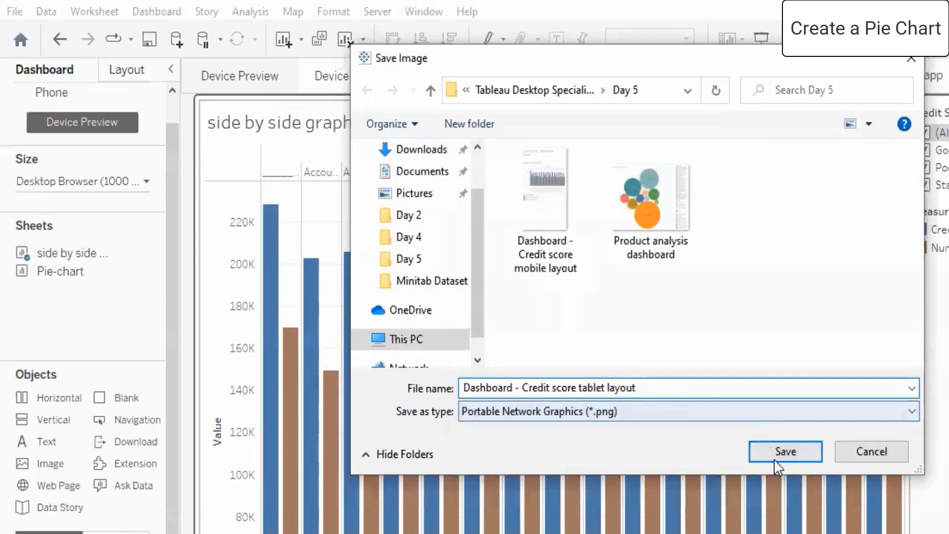
{"action": "left_click", "coordinate": [775, 451]}
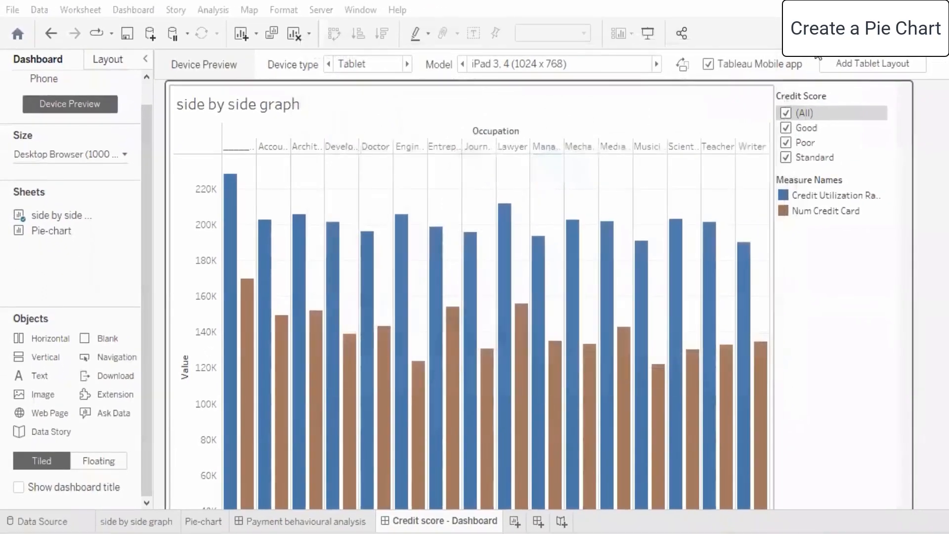
Step: Add a tablet layout to the dashboard, set its layout to Default and its size to Fit width after trying Fit all
{"action": "left_click", "coordinate": [858, 67]}
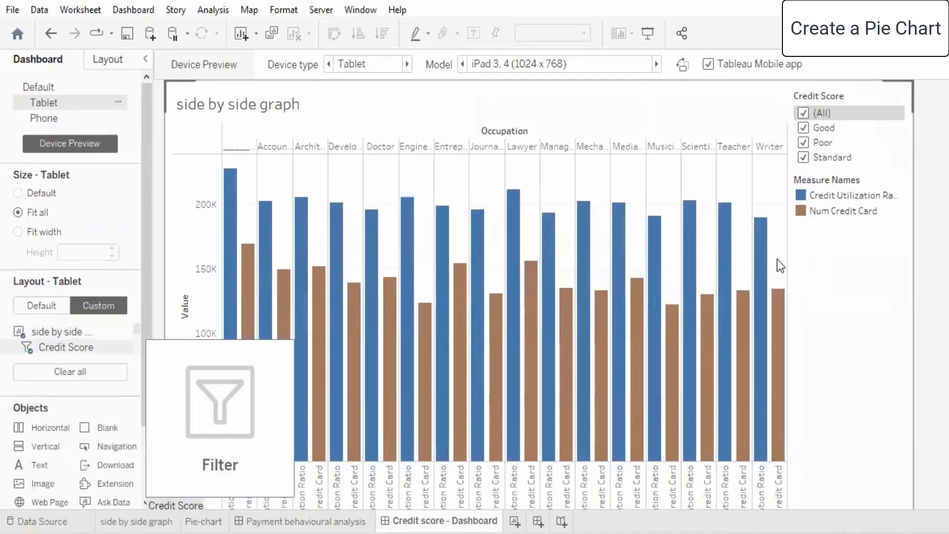
{"action": "left_click", "coordinate": [42, 307]}
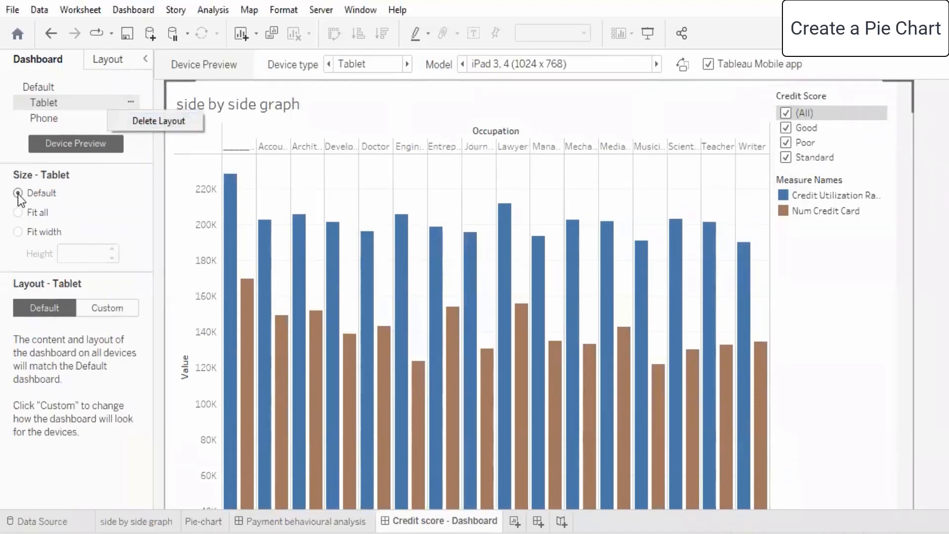
{"action": "left_click", "coordinate": [19, 213]}
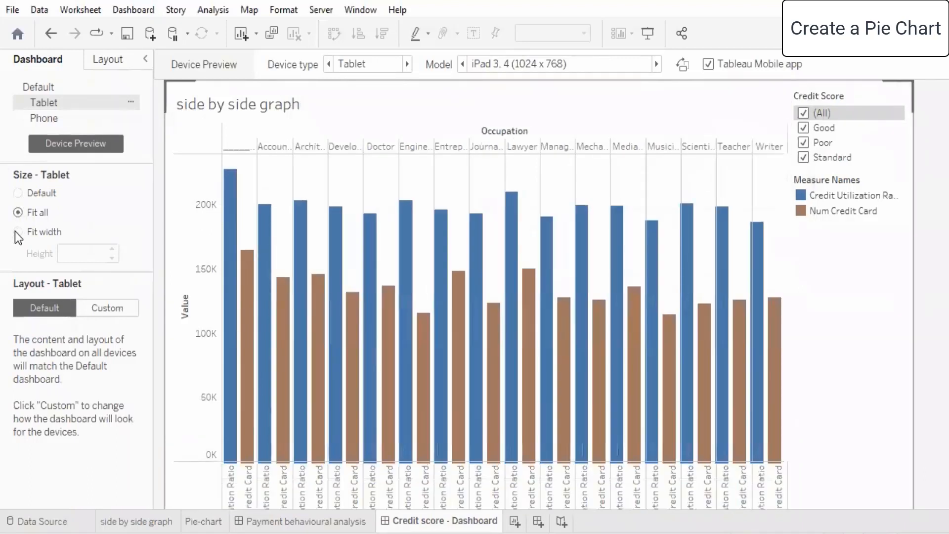
{"action": "left_click", "coordinate": [18, 231]}
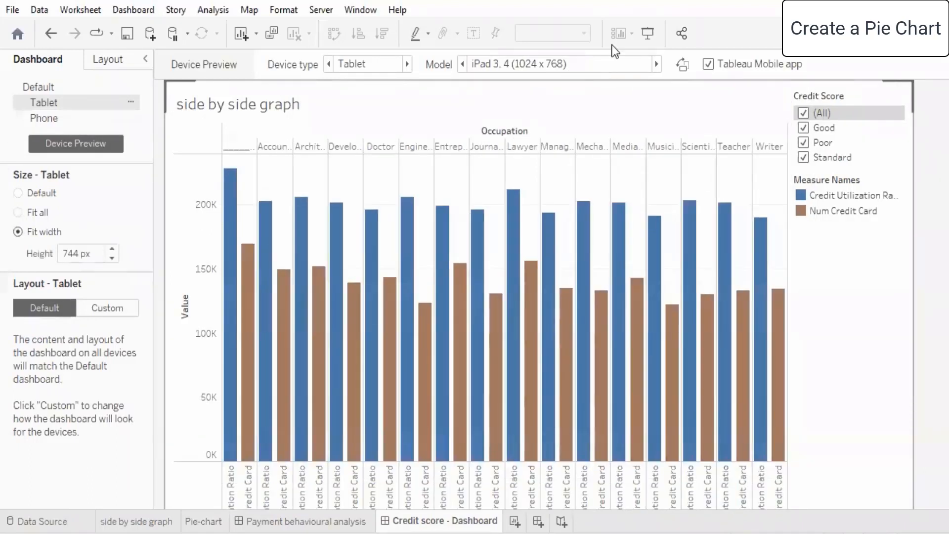